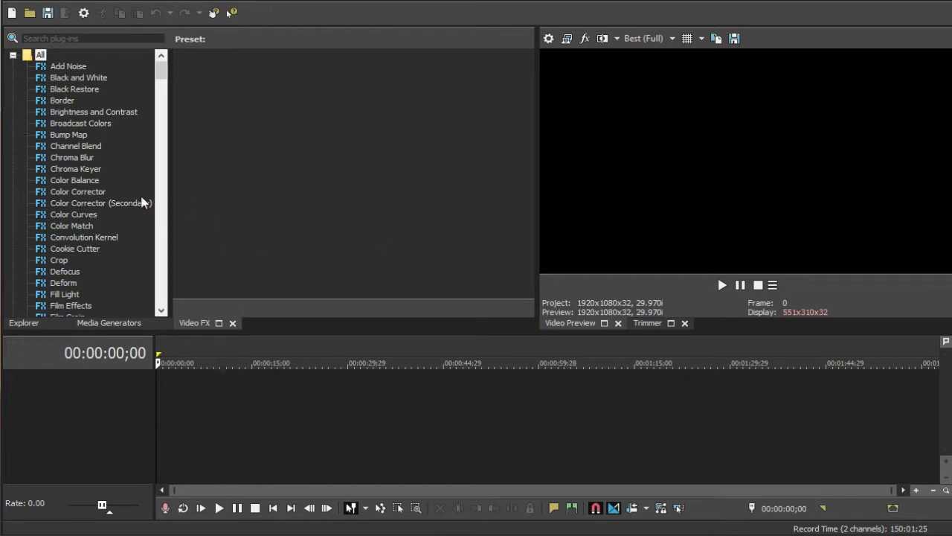
Drag the KODAK BLACK - TUNNEL VISION MINECRAFT PARODY (HD) video from Downloads onto the VEGAS timeline.
{"action": "left_click", "coordinate": [250, 533]}
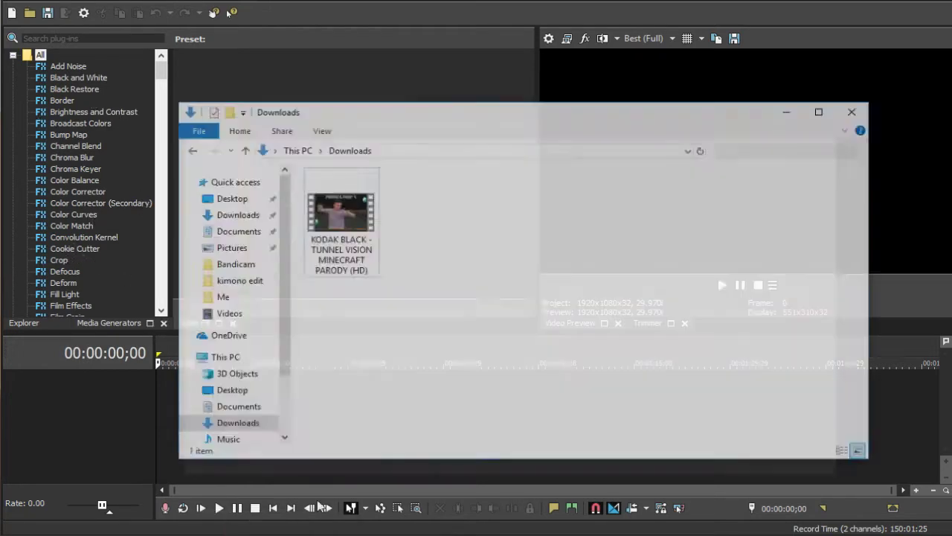
{"action": "left_click_drag", "start_coordinate": [393, 85], "coordinate": [527, 30]}
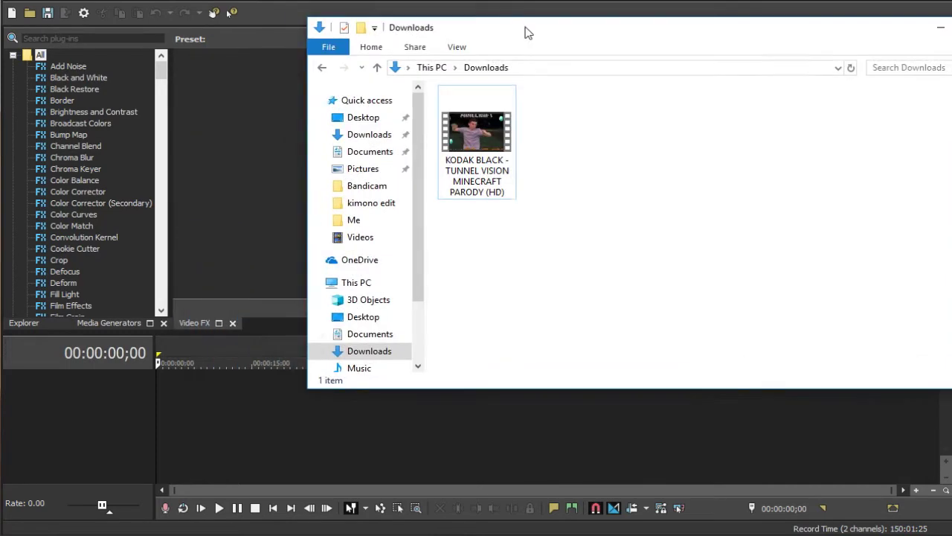
{"action": "left_click_drag", "start_coordinate": [477, 141], "coordinate": [495, 156]}
{"action": "left_click_drag", "start_coordinate": [563, 213], "coordinate": [170, 402]}
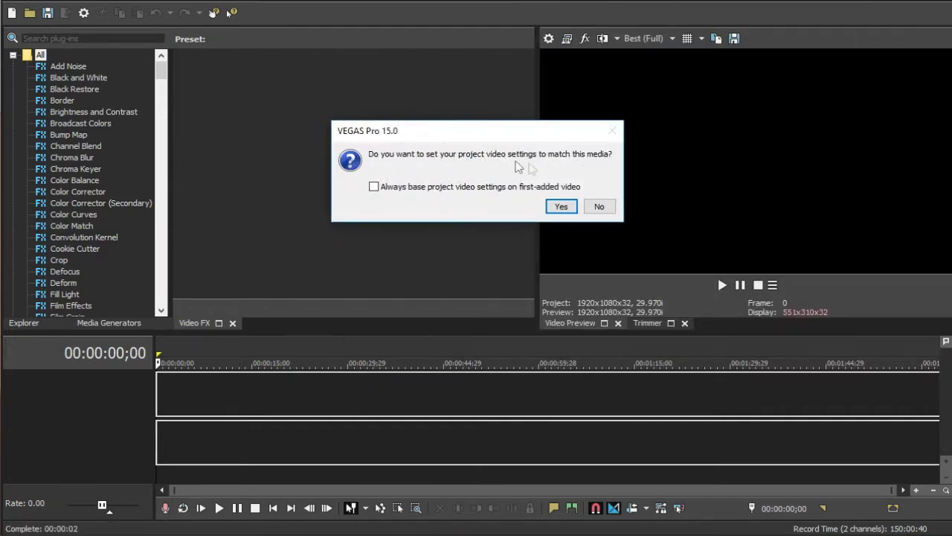
Keep the 1920x1080 project settings and preview the imported parody clip.
{"action": "left_click", "coordinate": [599, 206]}
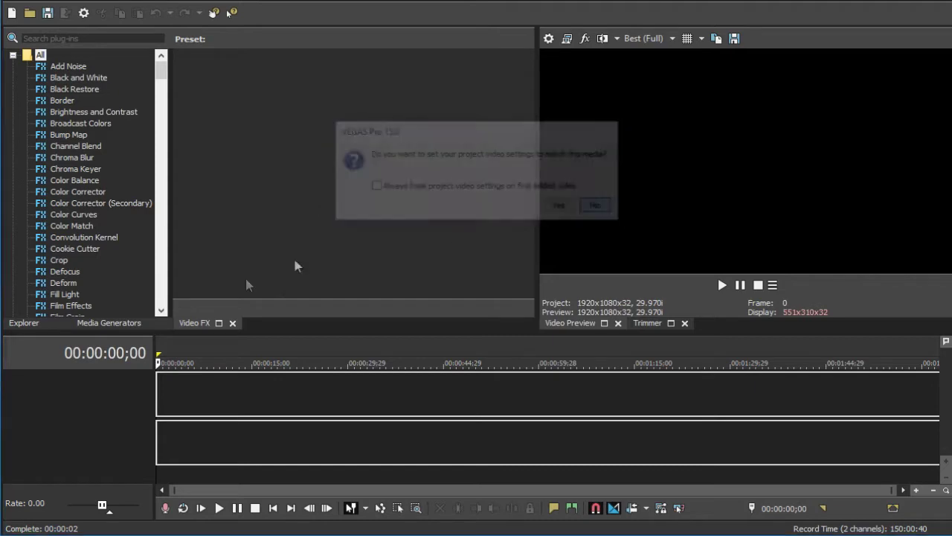
{"action": "left_click", "coordinate": [722, 285]}
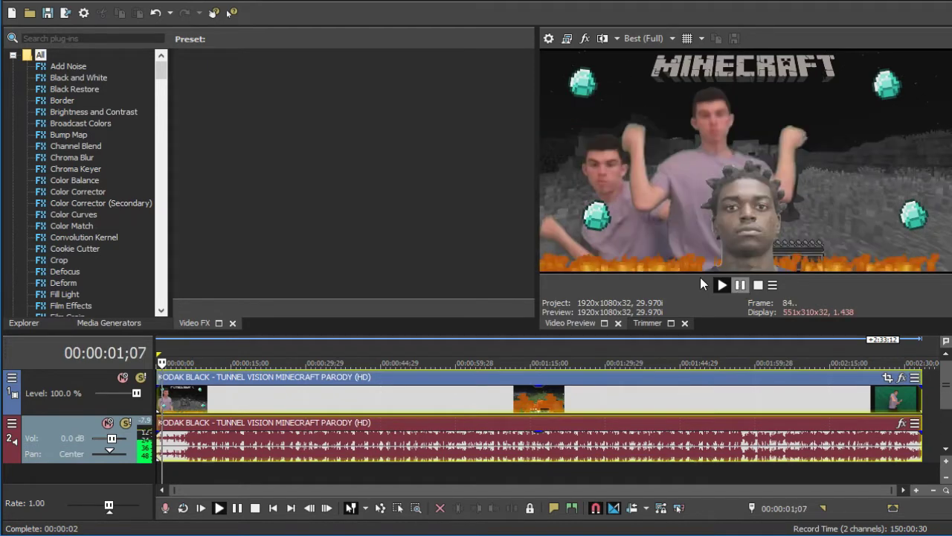
{"action": "key", "text": "space"}
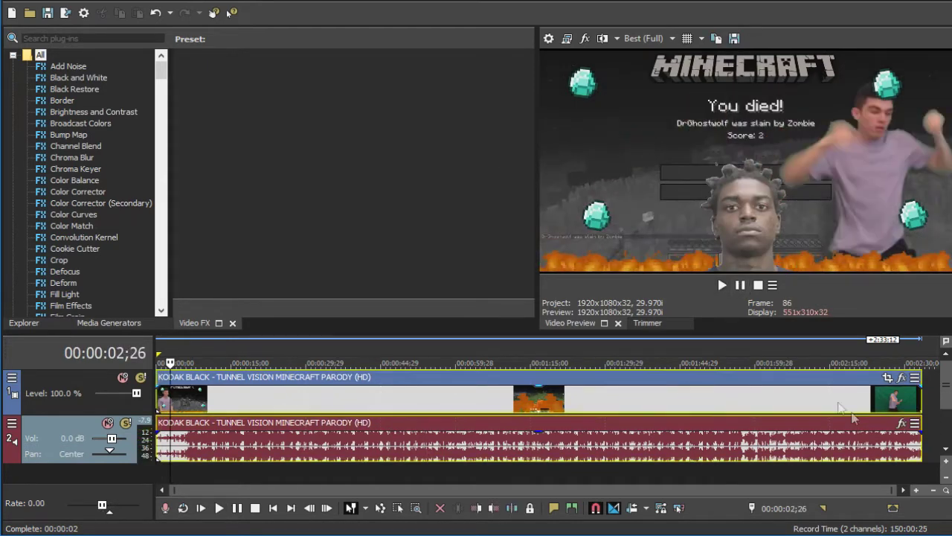
Add Track EQ to the clip's audio, boosting band 1 and band 4 shelves to +15 dB.
{"action": "left_click", "coordinate": [901, 424]}
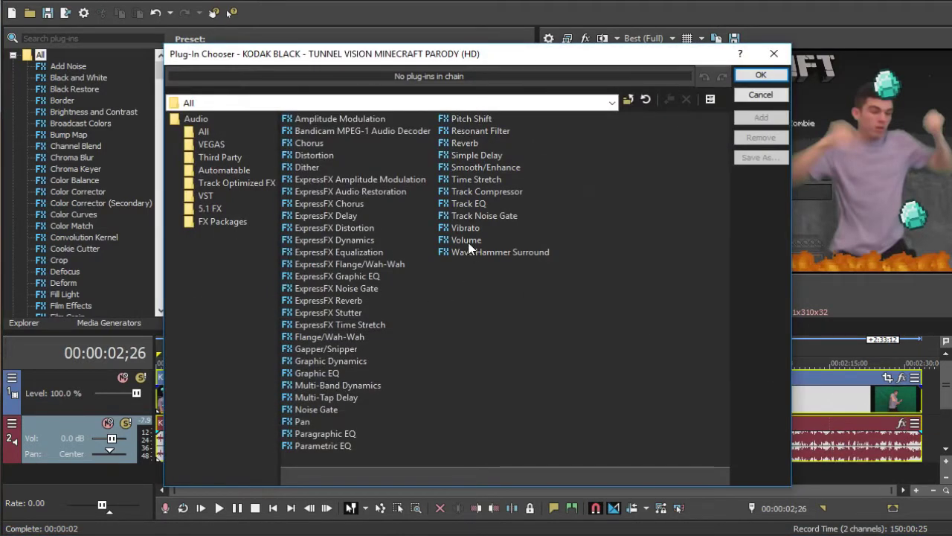
{"action": "left_click", "coordinate": [463, 203]}
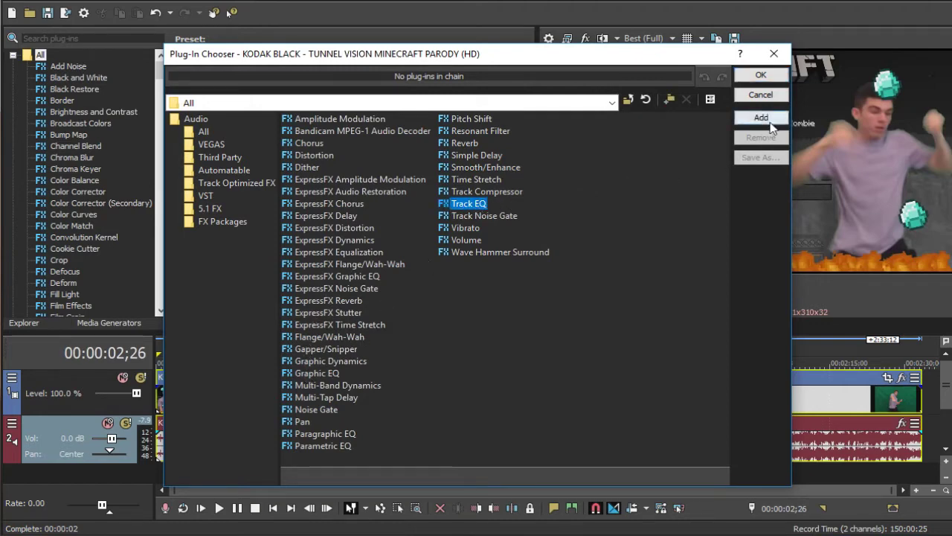
{"action": "left_click", "coordinate": [761, 117]}
{"action": "left_click", "coordinate": [761, 76]}
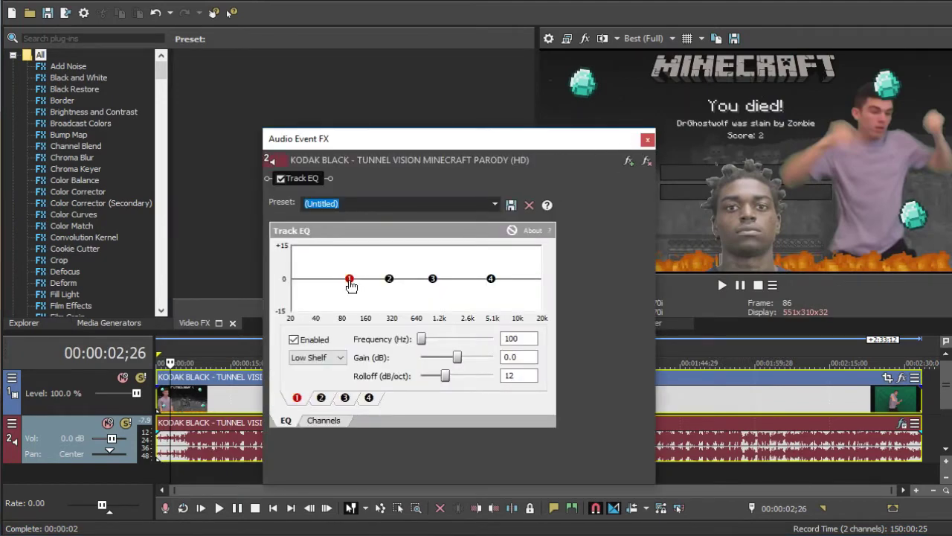
{"action": "left_click_drag", "start_coordinate": [350, 279], "coordinate": [654, 214]}
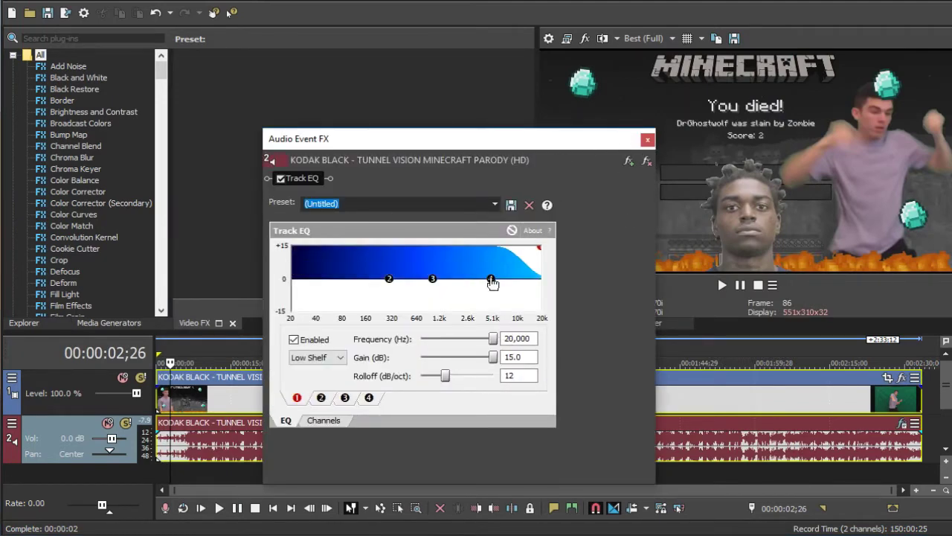
{"action": "left_click_drag", "start_coordinate": [539, 247], "coordinate": [293, 247]}
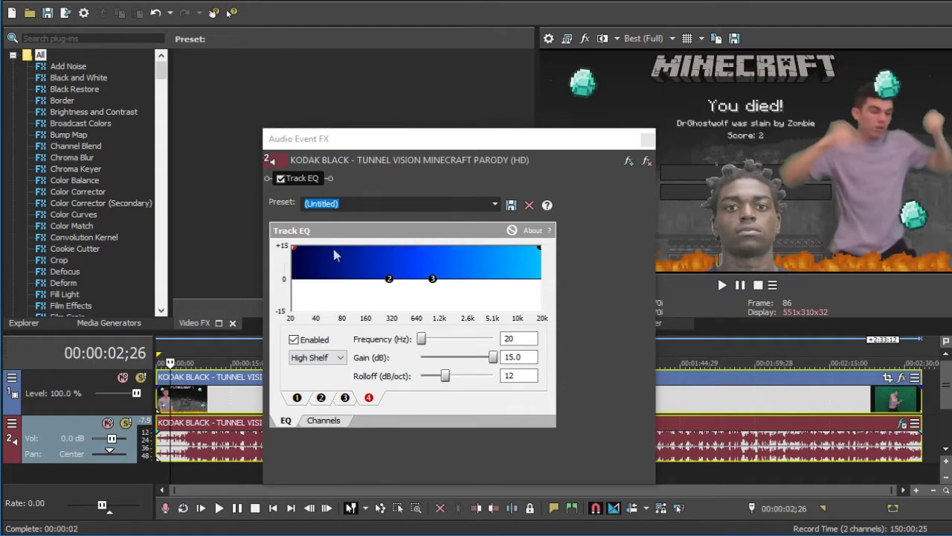
{"action": "left_click", "coordinate": [648, 139]}
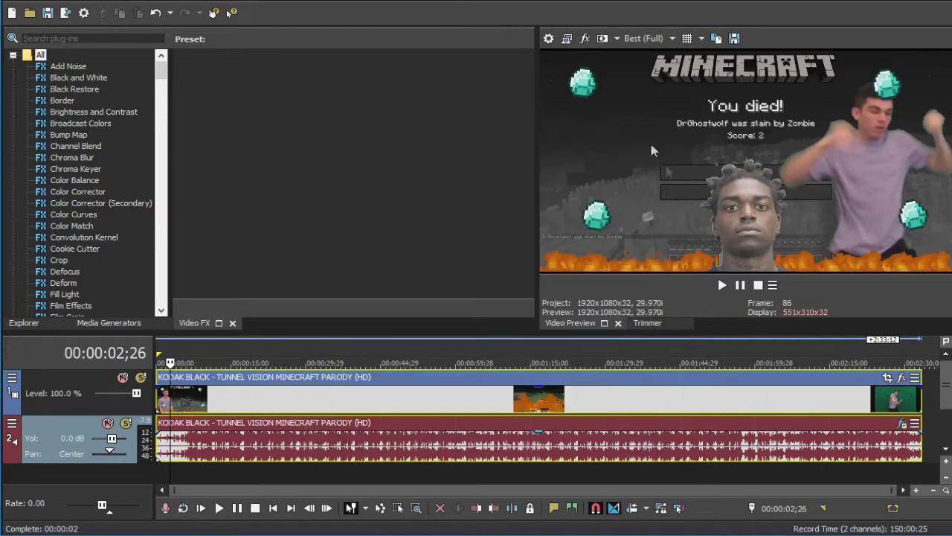
Preview the boosted audio, then add a second Track EQ to the audio chain.
{"action": "left_click", "coordinate": [722, 285]}
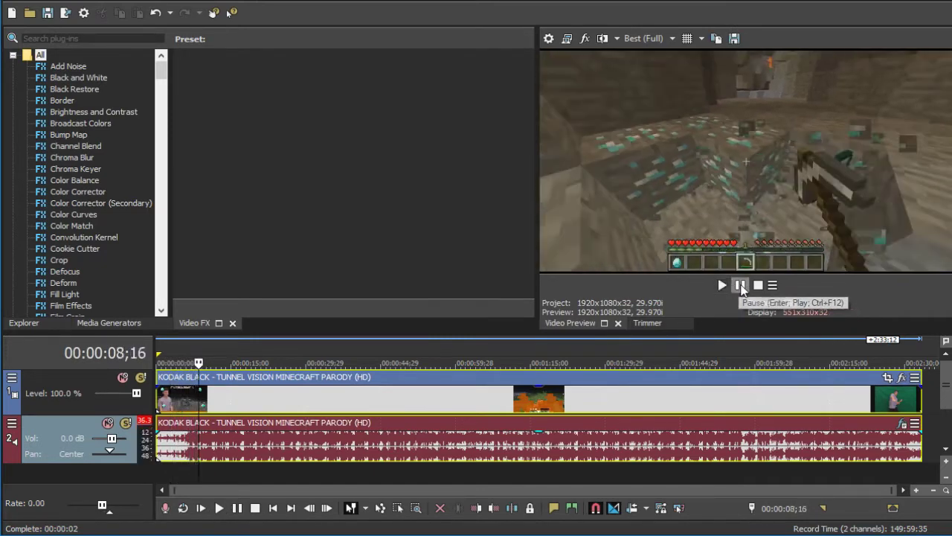
{"action": "left_click", "coordinate": [741, 287]}
{"action": "left_click", "coordinate": [902, 423]}
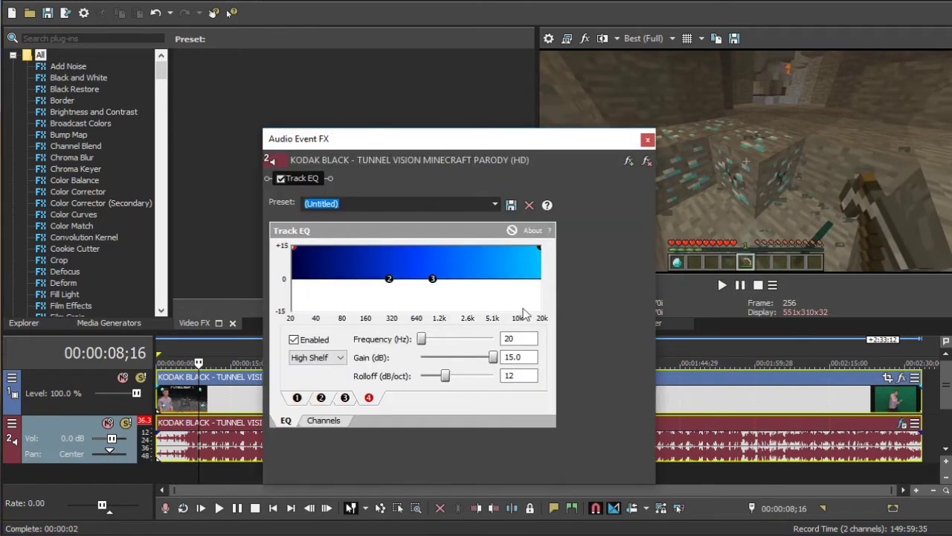
{"action": "left_click", "coordinate": [629, 161]}
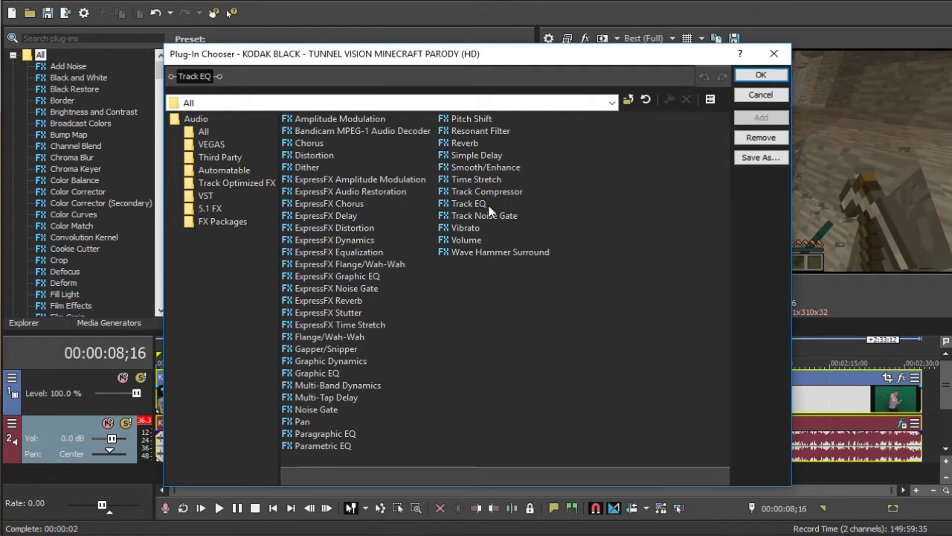
{"action": "left_click", "coordinate": [468, 204]}
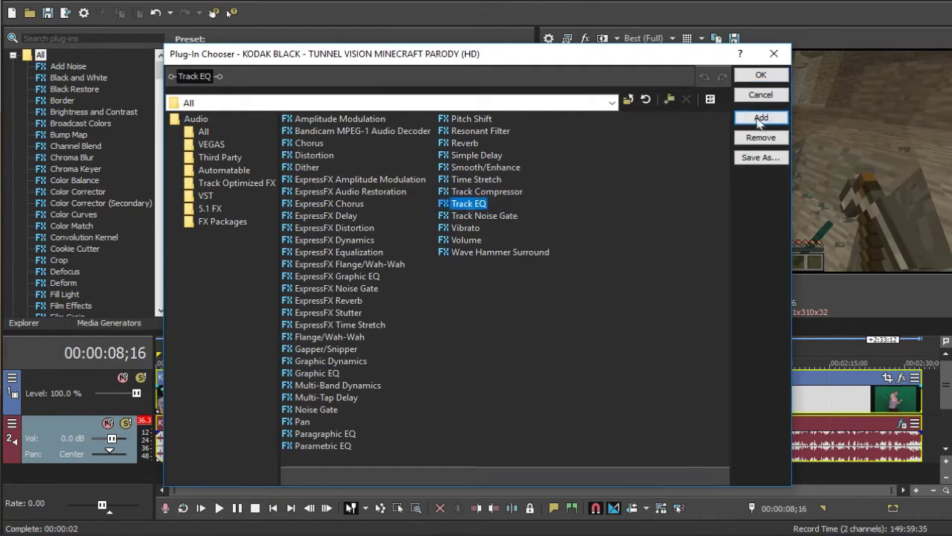
{"action": "left_click", "coordinate": [760, 118]}
{"action": "left_click", "coordinate": [774, 74]}
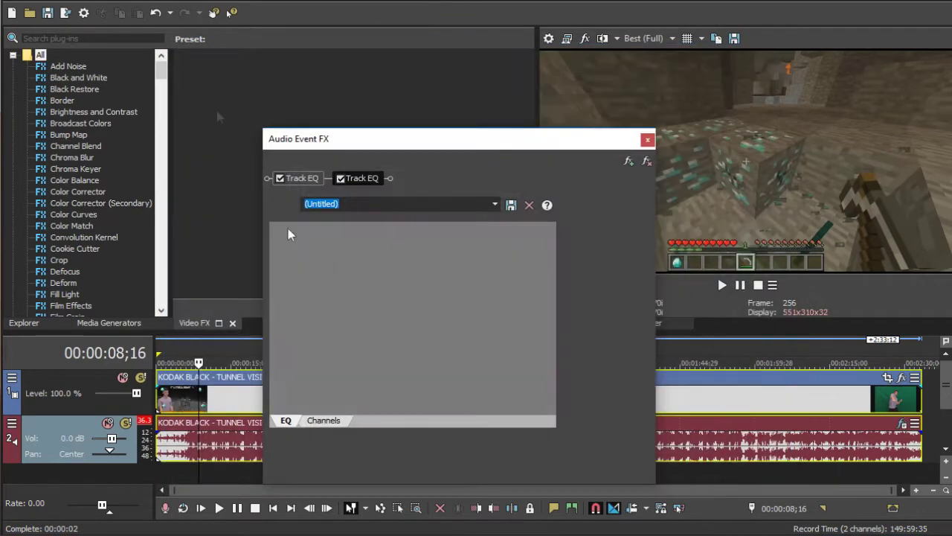
Raise the second Track EQ's bands 1 and 4 to +15 dB and play back.
{"action": "left_click_drag", "start_coordinate": [349, 278], "coordinate": [539, 246]}
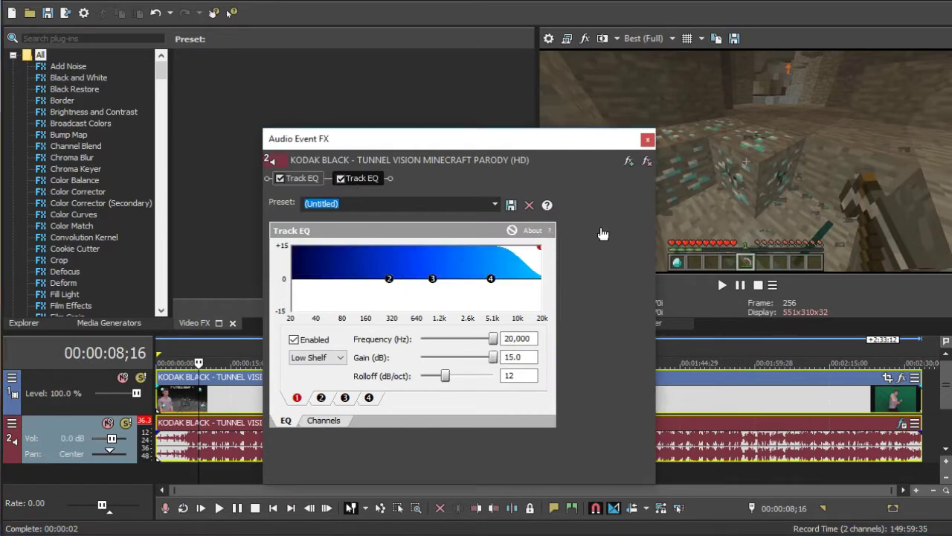
{"action": "left_click_drag", "start_coordinate": [491, 279], "coordinate": [252, 229]}
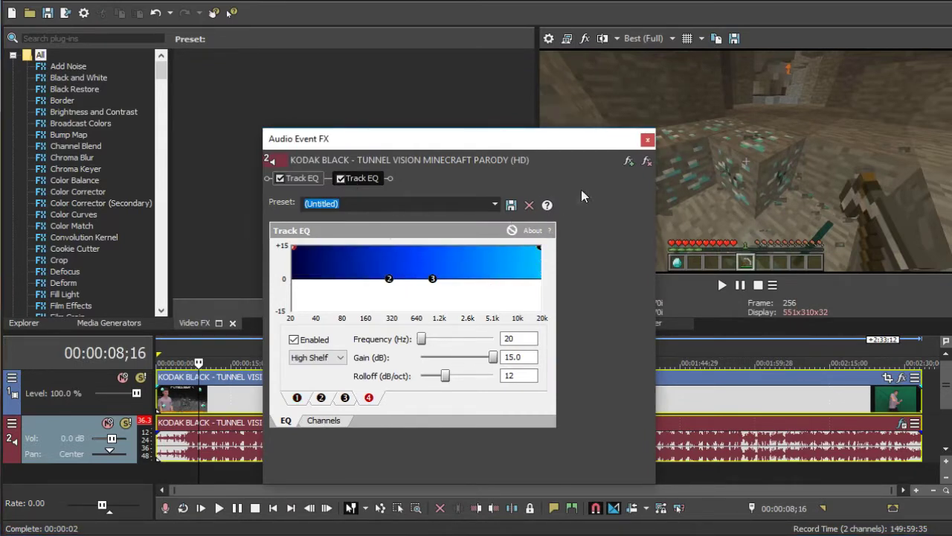
{"action": "left_click", "coordinate": [647, 139]}
{"action": "left_click", "coordinate": [740, 286]}
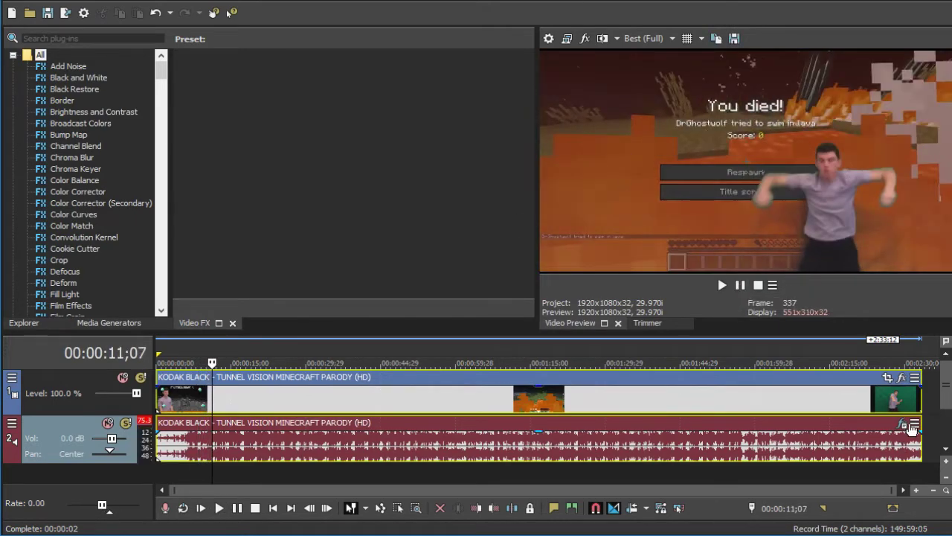
Look at Reverb and Volume, then keep the audio chain at just the two Track EQs.
{"action": "left_click", "coordinate": [903, 423]}
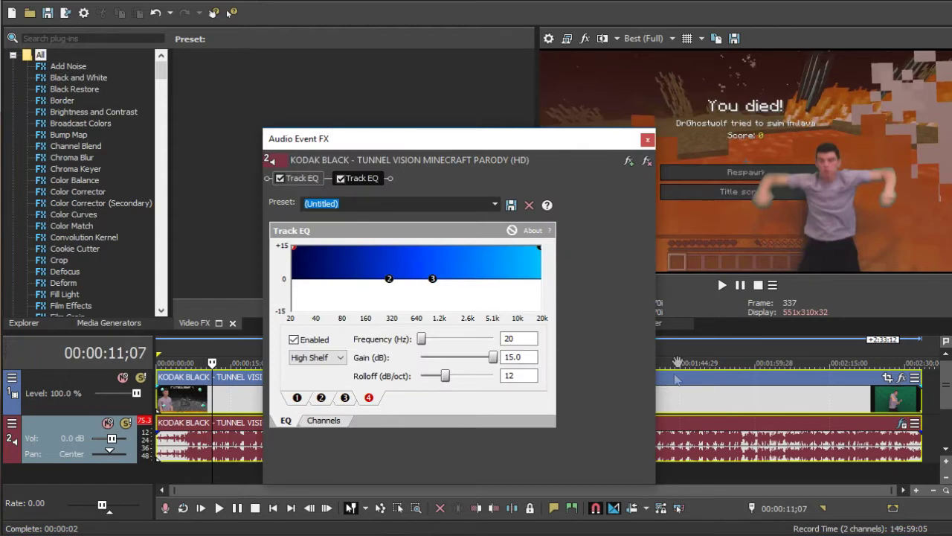
{"action": "left_click", "coordinate": [628, 161]}
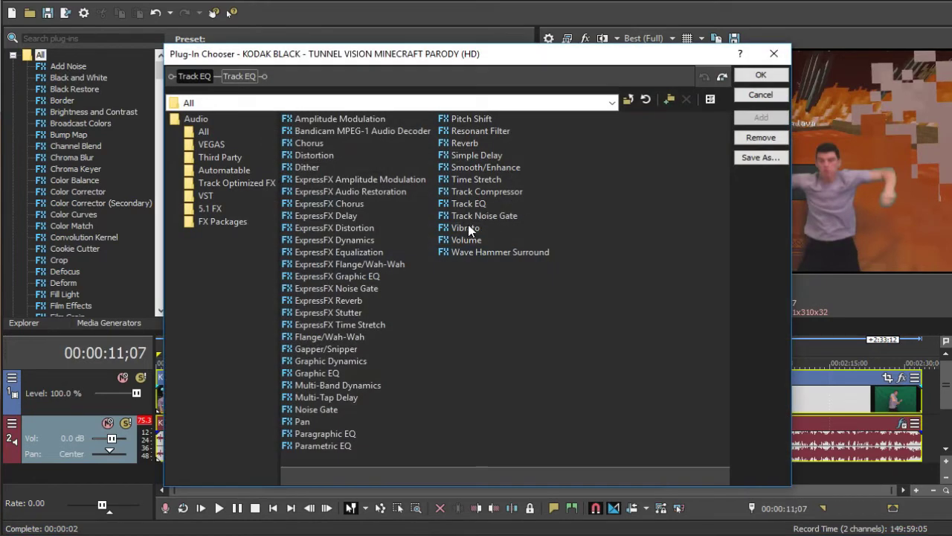
{"action": "left_click", "coordinate": [467, 145]}
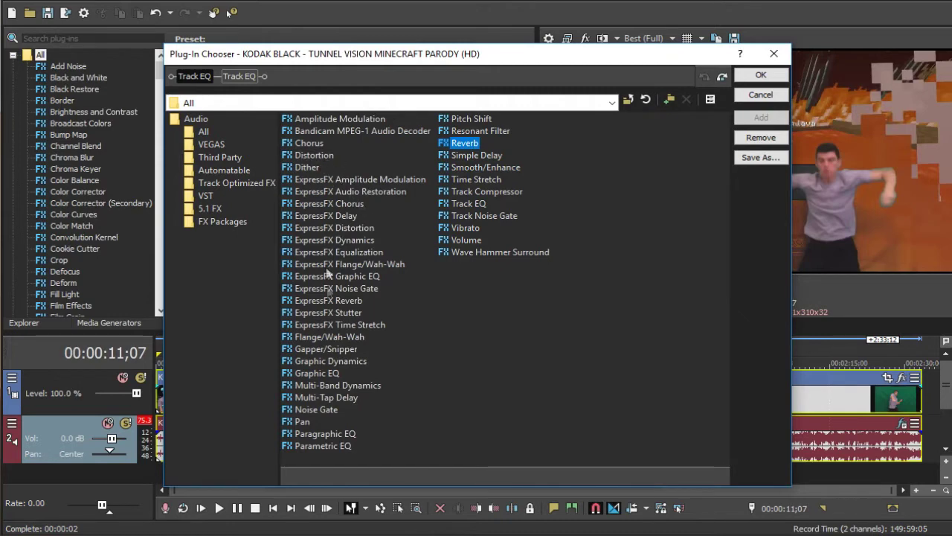
{"action": "left_click", "coordinate": [466, 241]}
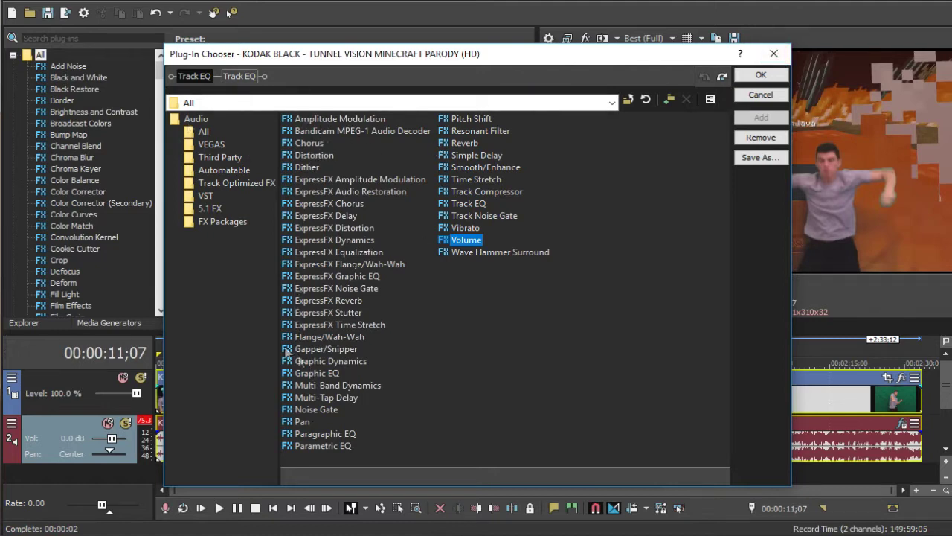
{"action": "left_click", "coordinate": [760, 74]}
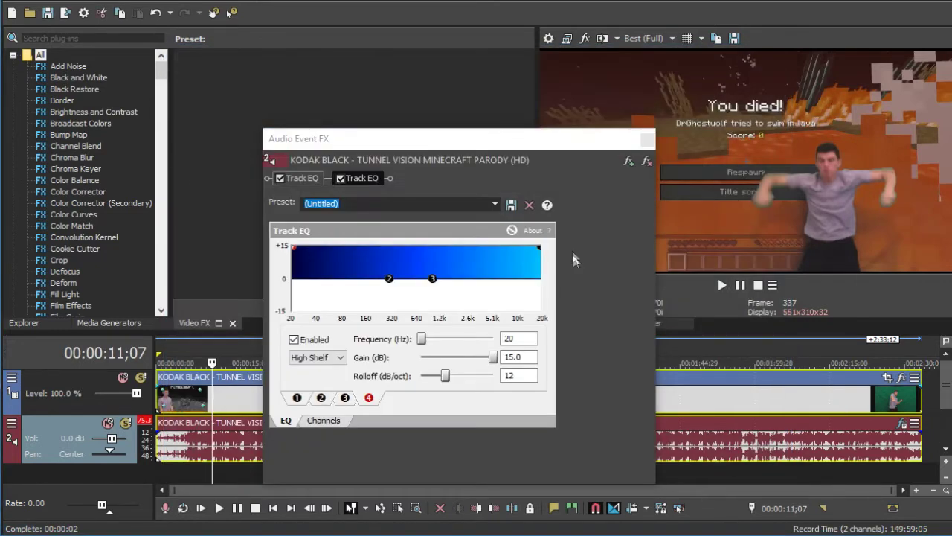
{"action": "left_click", "coordinate": [648, 139]}
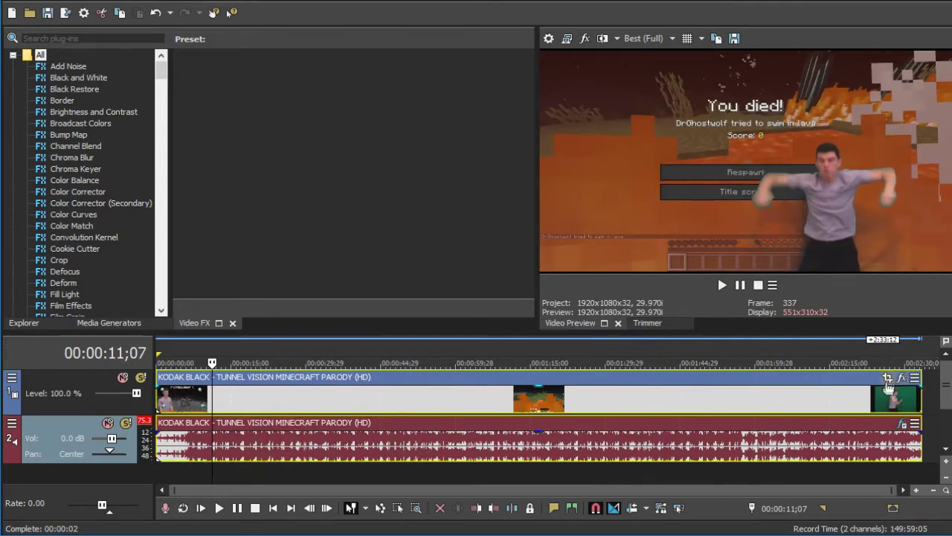
Add VEGAS Spherize to the video event's effect chain.
{"action": "left_click", "coordinate": [901, 379]}
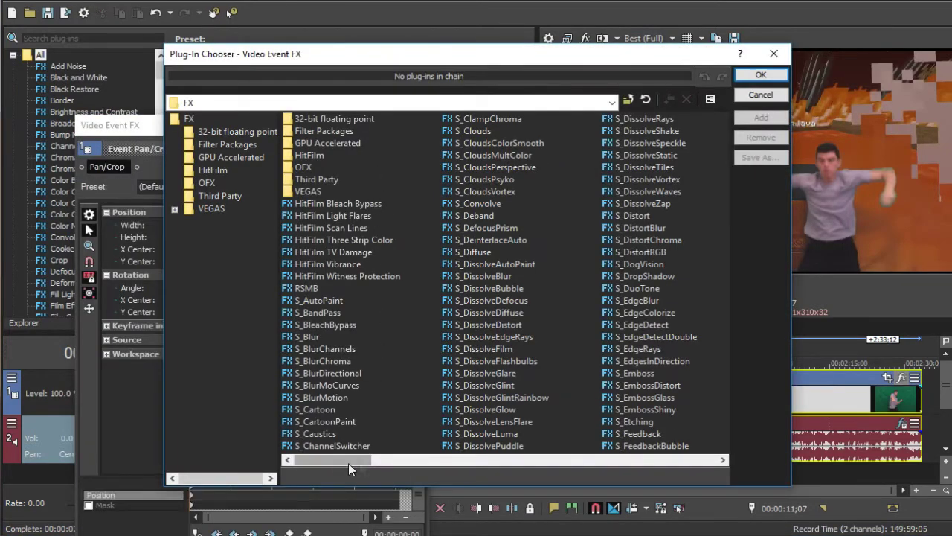
{"action": "mouse_move", "coordinate": [348, 460]}
{"action": "left_mouse_down"}
{"action": "mouse_move", "coordinate": [659, 461]}
{"action": "mouse_move", "coordinate": [331, 461]}
{"action": "left_mouse_up"}
{"action": "left_click_drag", "start_coordinate": [334, 460], "coordinate": [642, 469]}
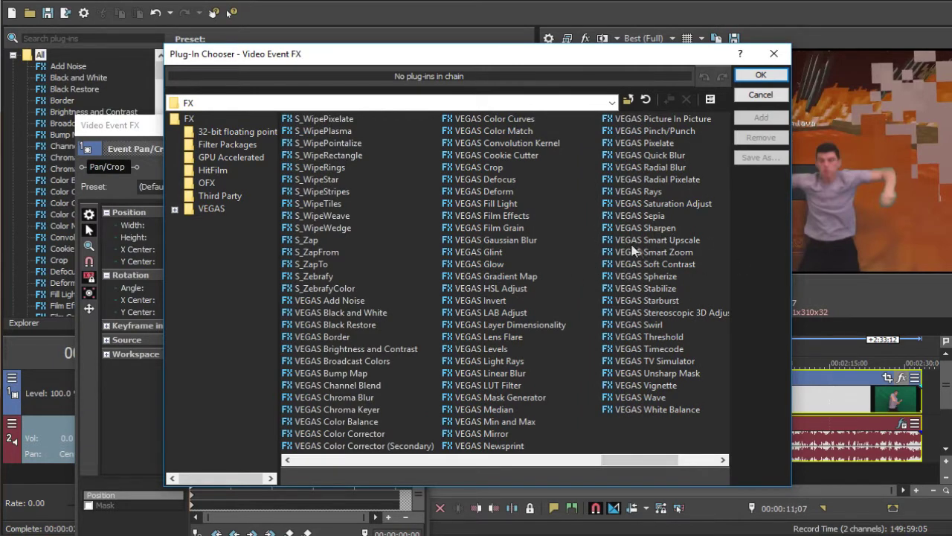
{"action": "left_click", "coordinate": [672, 371]}
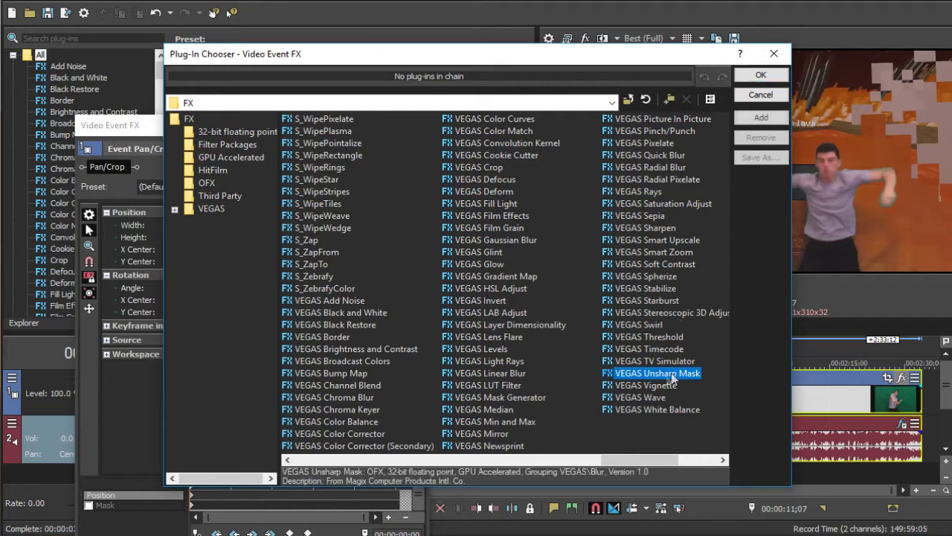
{"action": "left_click", "coordinate": [672, 228]}
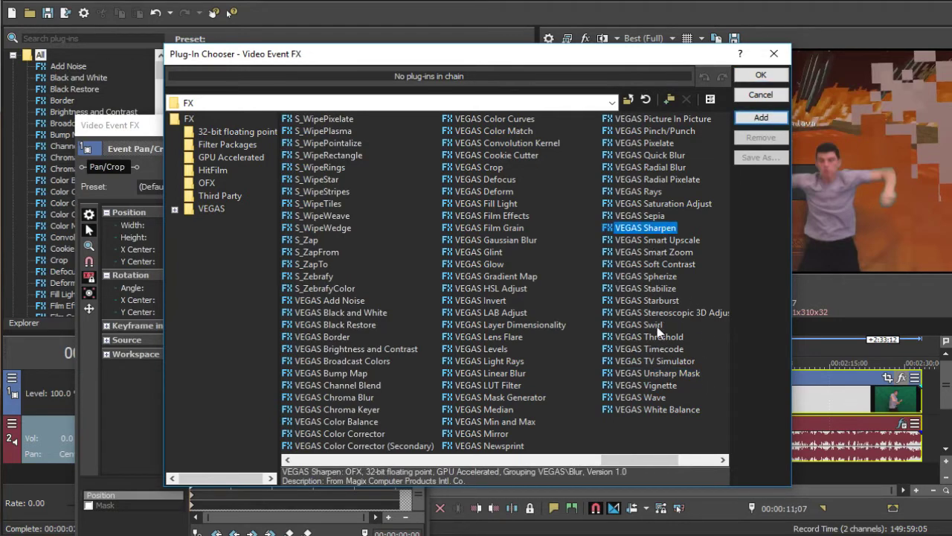
{"action": "left_click", "coordinate": [648, 277]}
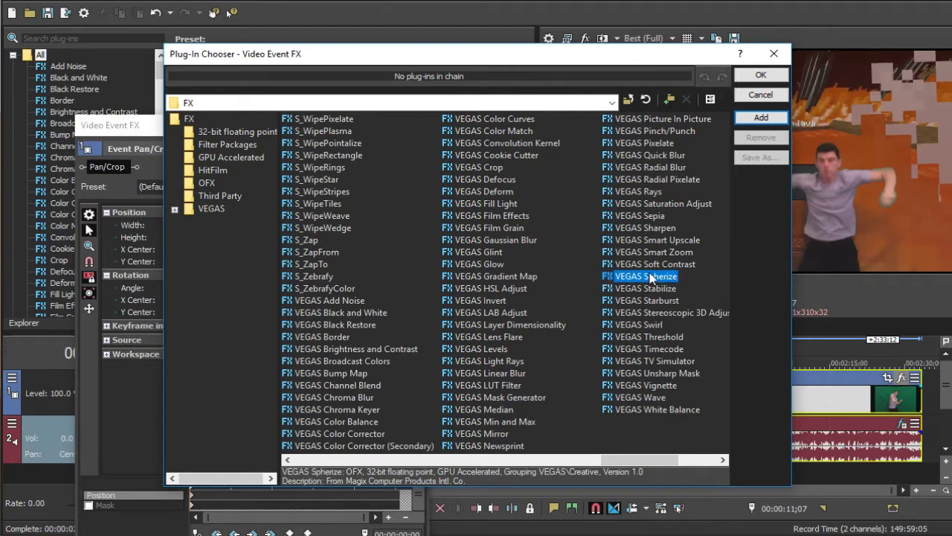
{"action": "left_click", "coordinate": [760, 118]}
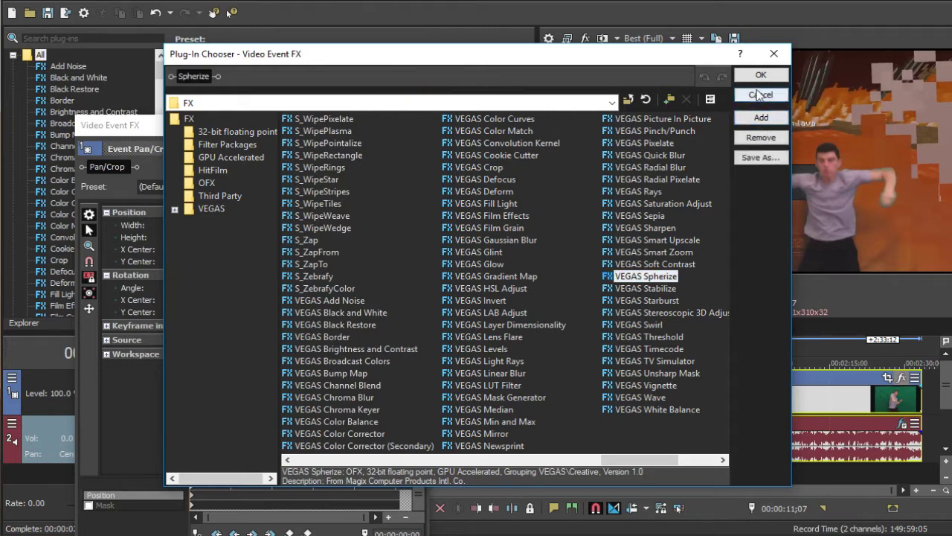
Add Unsharp Mask, Sharpen and Color Corrector to the video chain and confirm.
{"action": "left_click", "coordinate": [647, 372]}
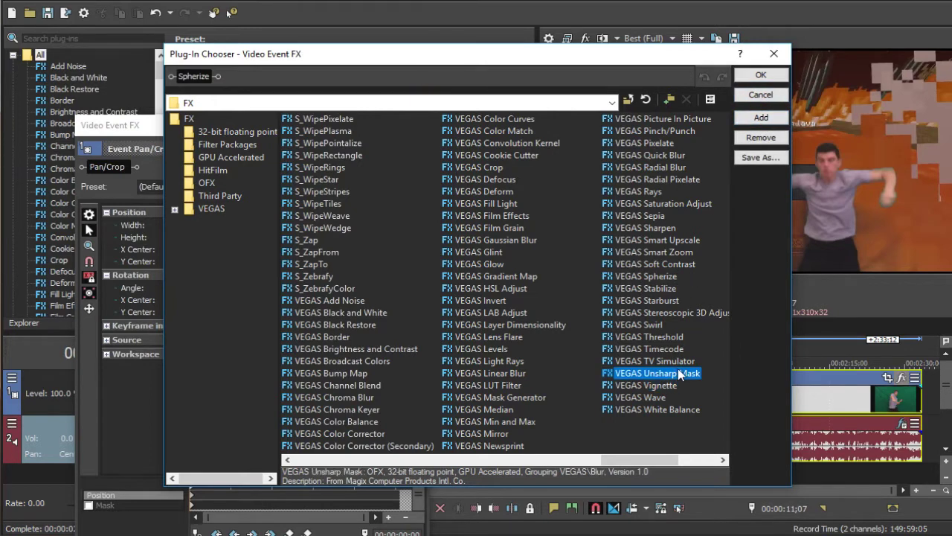
{"action": "left_click", "coordinate": [767, 122]}
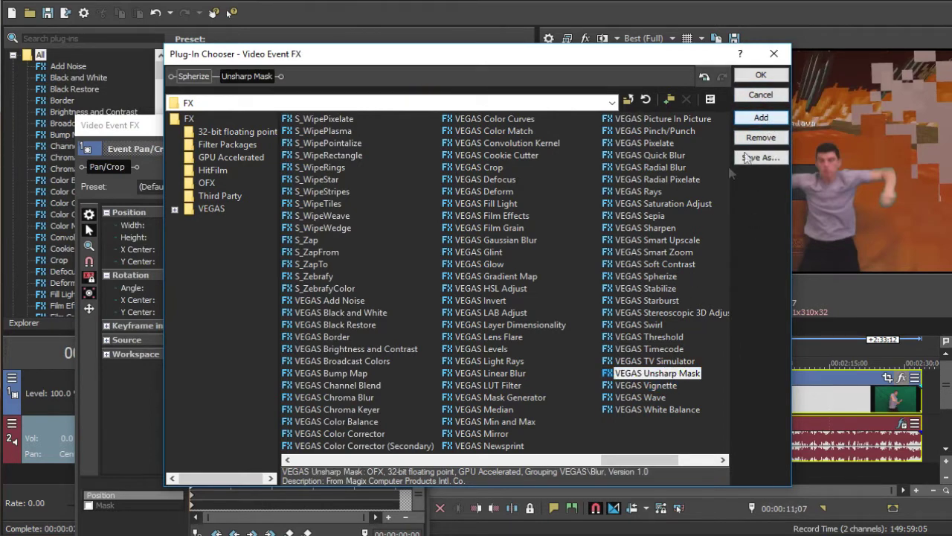
{"action": "left_click", "coordinate": [655, 227]}
{"action": "left_click", "coordinate": [767, 122]}
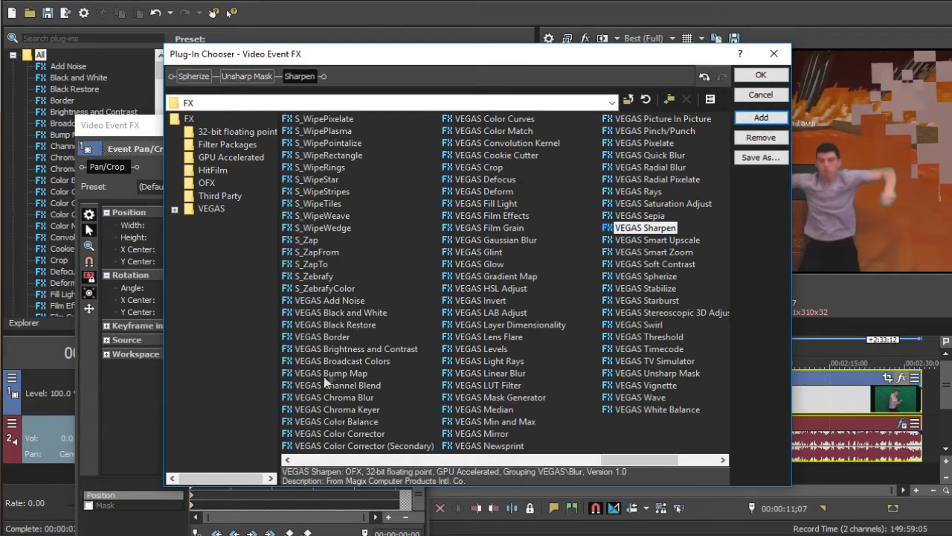
{"action": "left_click", "coordinate": [347, 434]}
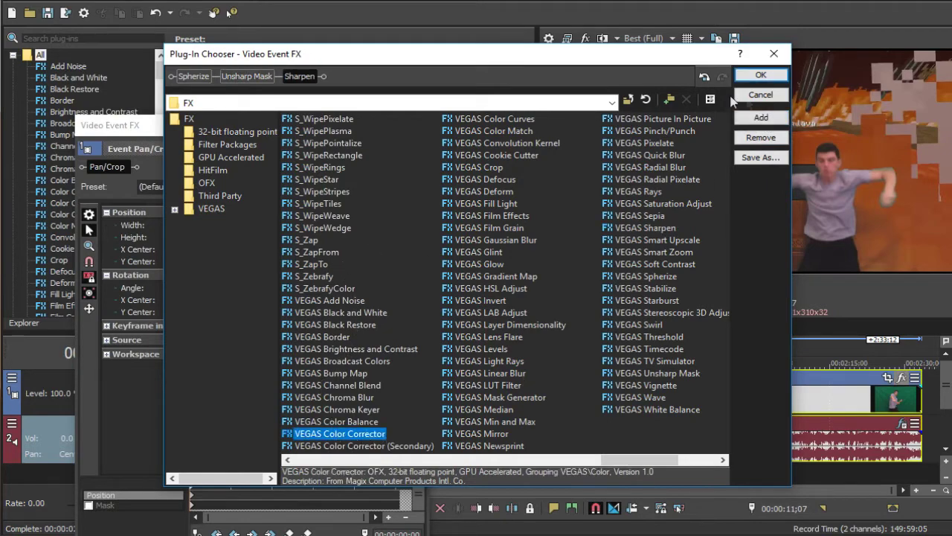
{"action": "left_click", "coordinate": [761, 118]}
{"action": "left_click", "coordinate": [761, 76]}
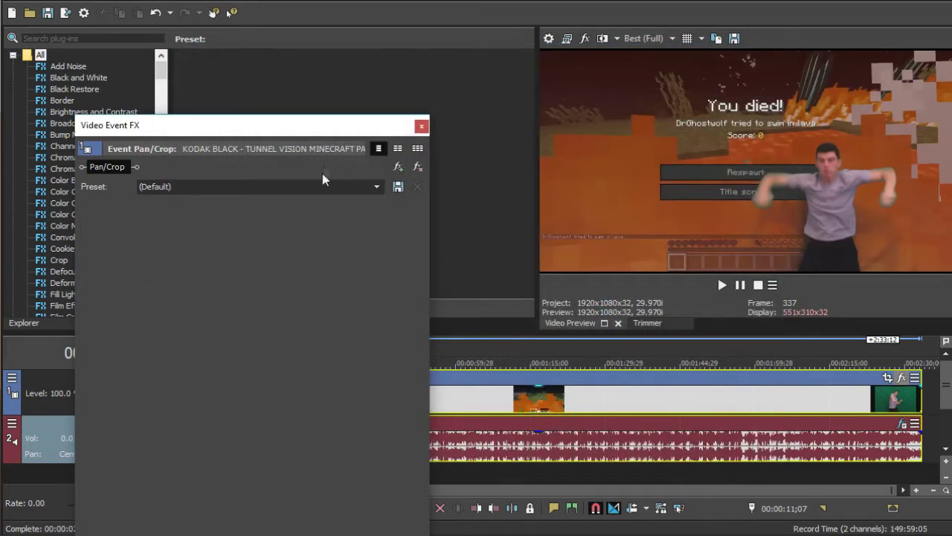
Set Unsharp Mask to Amount 1.000, Radius 1.000 and Threshold 0.000.
{"action": "left_click_drag", "start_coordinate": [266, 133], "coordinate": [385, 146]}
{"action": "left_click", "coordinate": [364, 176]}
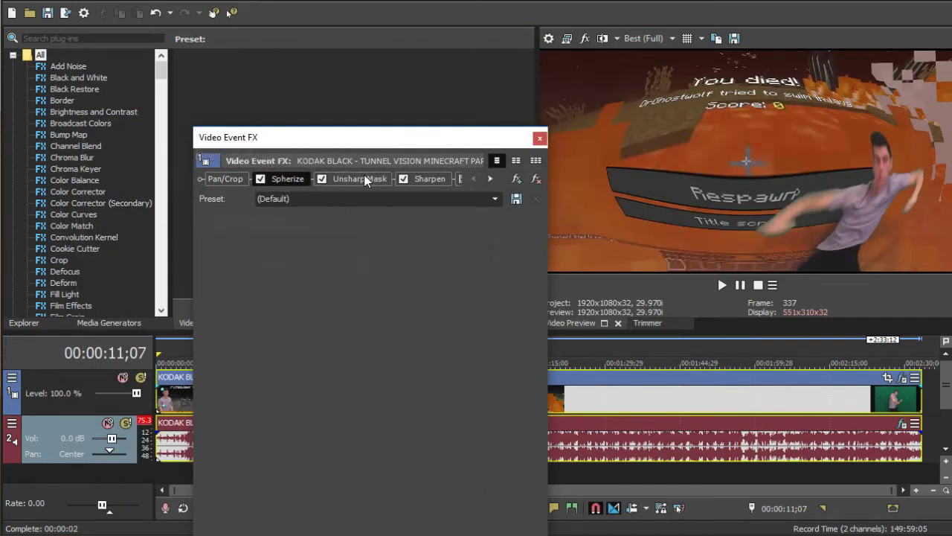
{"action": "left_click_drag", "start_coordinate": [257, 244], "coordinate": [419, 242]}
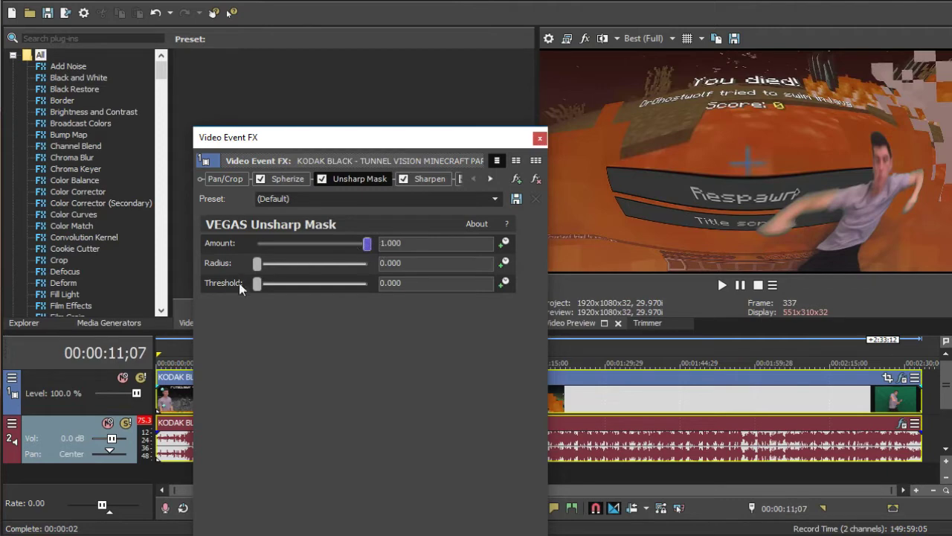
{"action": "left_click_drag", "start_coordinate": [258, 283], "coordinate": [421, 282]}
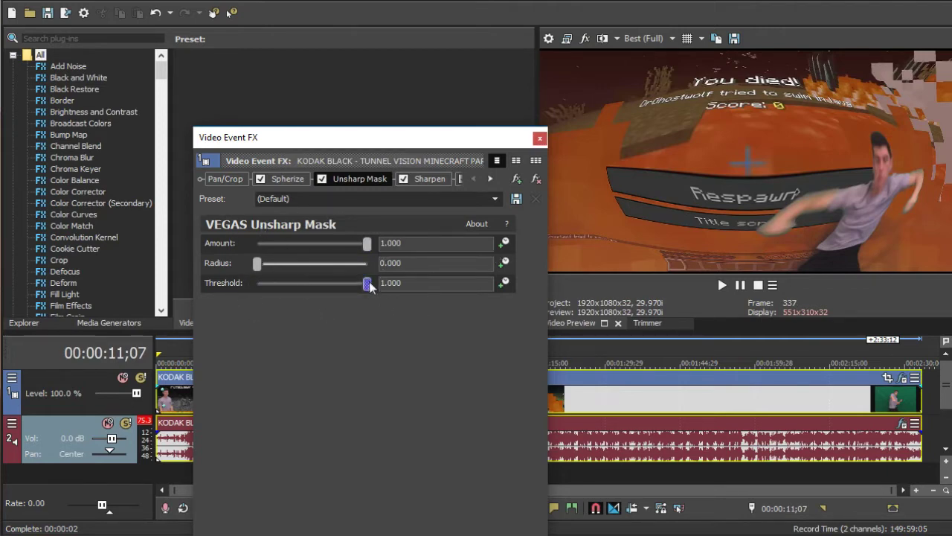
{"action": "left_click_drag", "start_coordinate": [367, 283], "coordinate": [88, 298]}
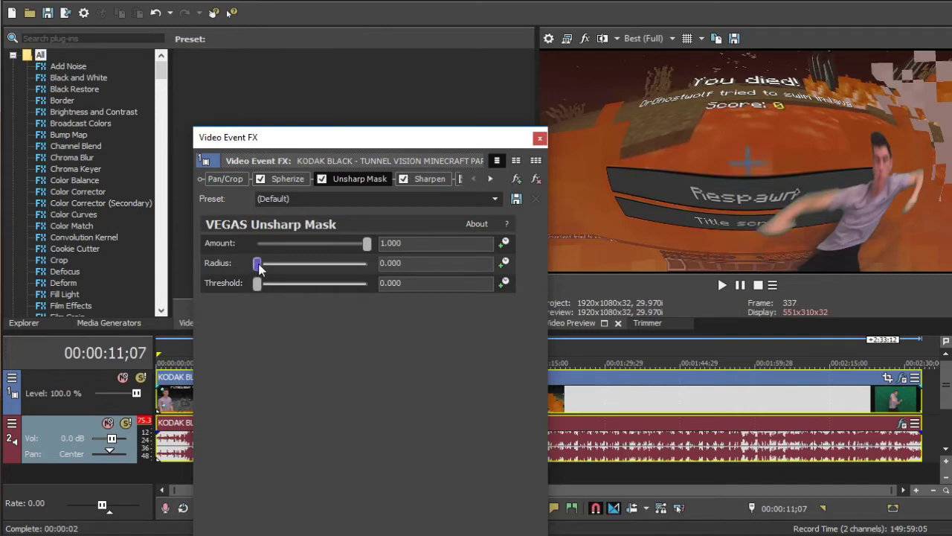
{"action": "left_click_drag", "start_coordinate": [258, 265], "coordinate": [368, 265]}
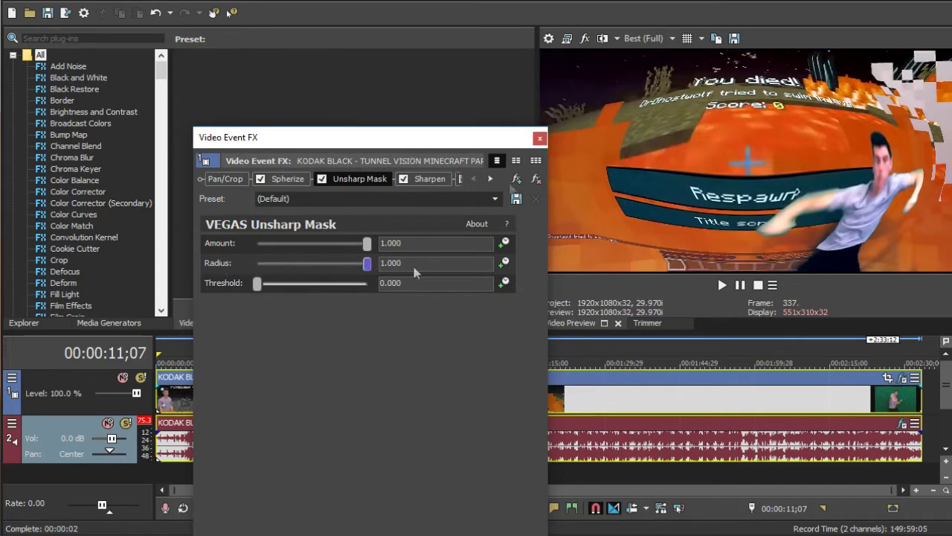
Raise the Sharpen effect's Amount to 1.000.
{"action": "left_click", "coordinate": [433, 178]}
{"action": "left_click_drag", "start_coordinate": [305, 245], "coordinate": [378, 250]}
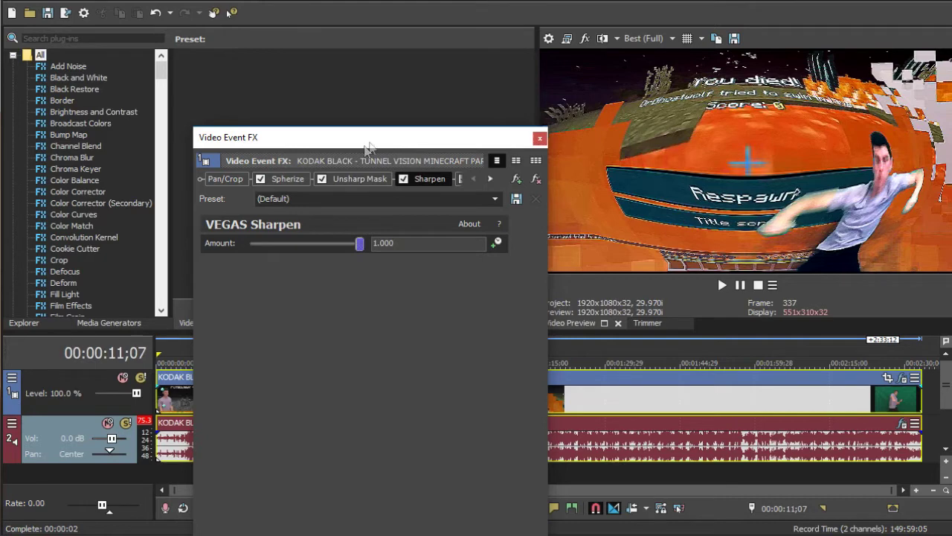
{"action": "left_click_drag", "start_coordinate": [372, 146], "coordinate": [311, 194]}
{"action": "left_click", "coordinate": [429, 227]}
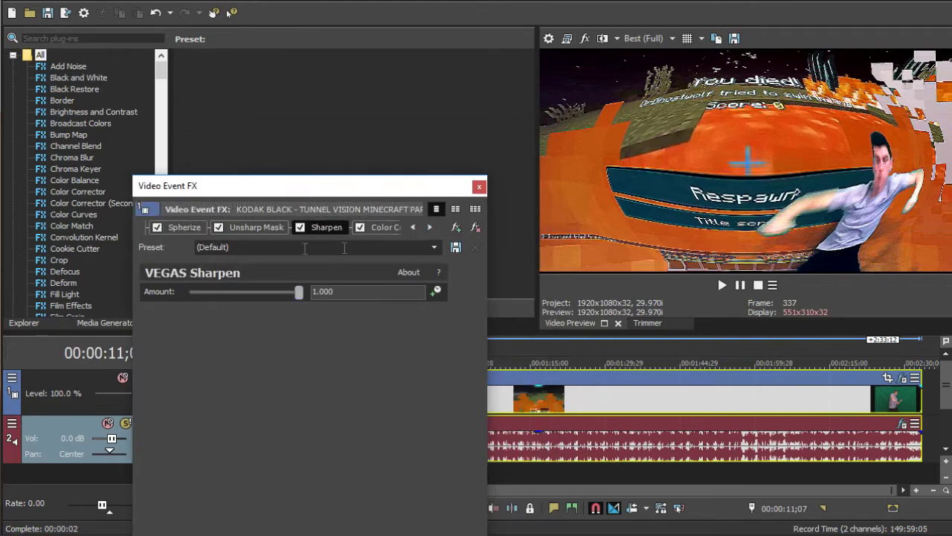
Drag the Color Corrector's Low and Mid wheels toward red.
{"action": "left_click", "coordinate": [383, 227]}
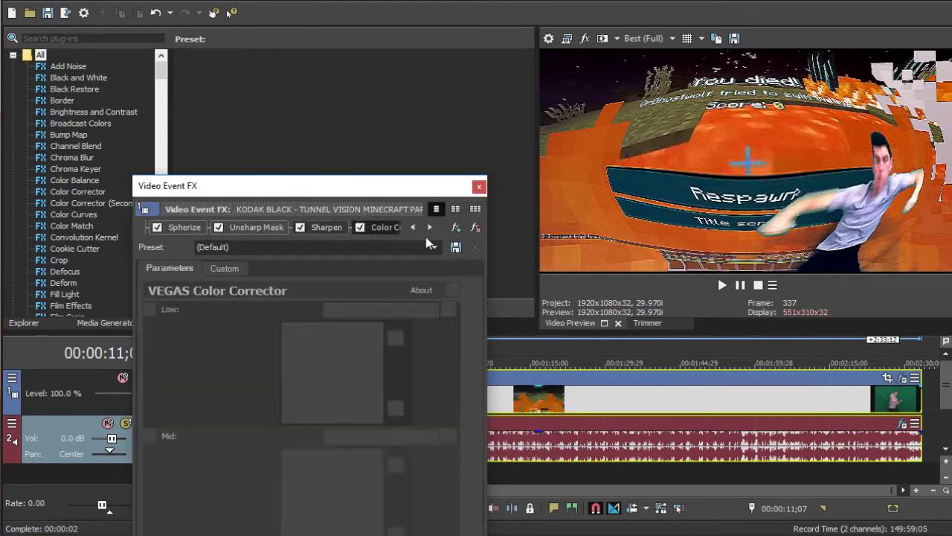
{"action": "left_click_drag", "start_coordinate": [332, 373], "coordinate": [360, 337]}
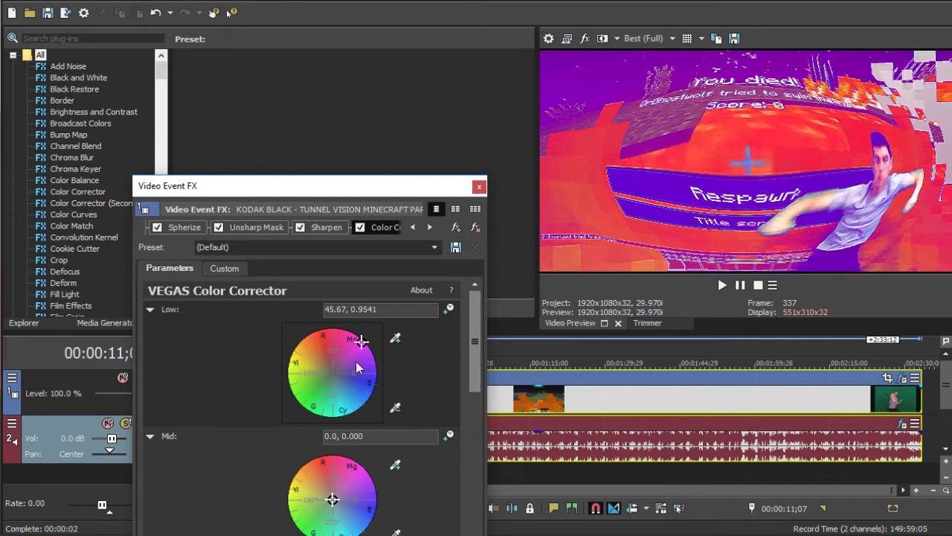
{"action": "left_click_drag", "start_coordinate": [363, 342], "coordinate": [357, 380]}
{"action": "left_click_drag", "start_coordinate": [343, 411], "coordinate": [317, 336]}
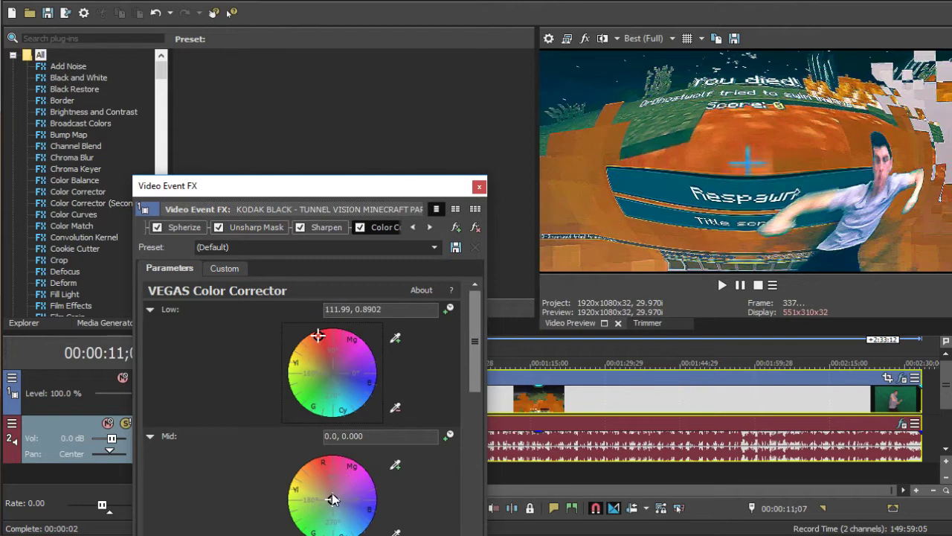
{"action": "left_click_drag", "start_coordinate": [332, 500], "coordinate": [322, 468]}
Raise the Color Corrector saturation to 1.694.
{"action": "scroll", "coordinate": [412, 409], "scroll_direction": "down", "scroll_amount": 1}
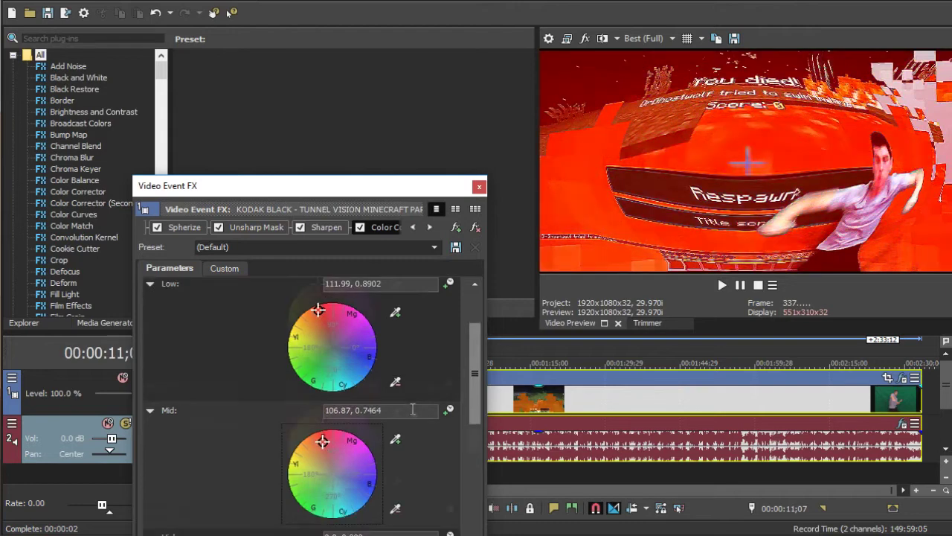
{"action": "scroll", "coordinate": [413, 409], "scroll_direction": "down", "scroll_amount": 2}
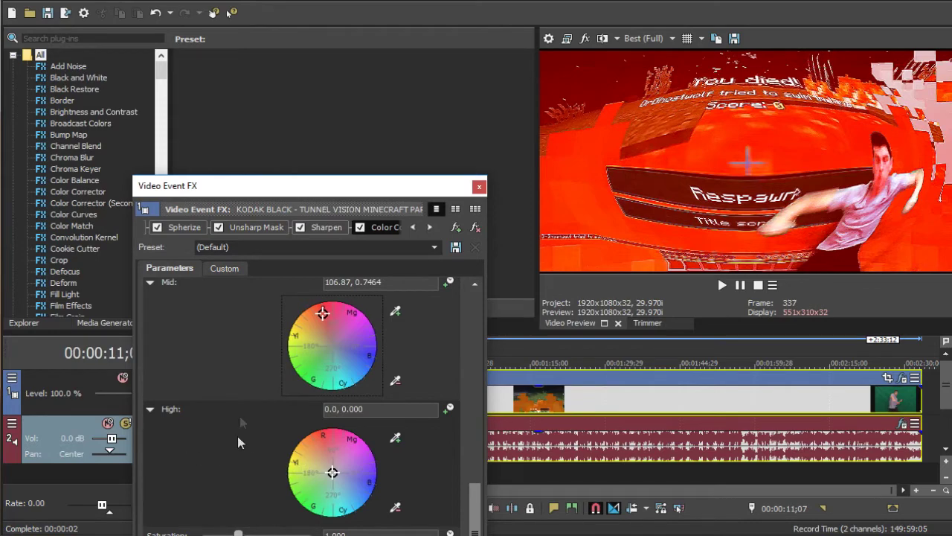
{"action": "scroll", "coordinate": [238, 431], "scroll_direction": "down", "scroll_amount": 1}
{"action": "left_click_drag", "start_coordinate": [307, 192], "coordinate": [311, 108]}
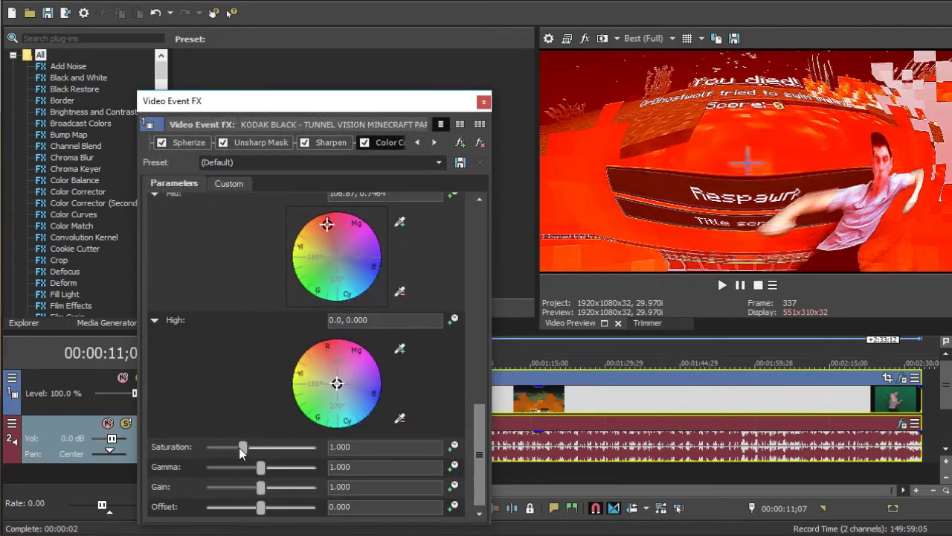
{"action": "left_click_drag", "start_coordinate": [242, 447], "coordinate": [265, 447]}
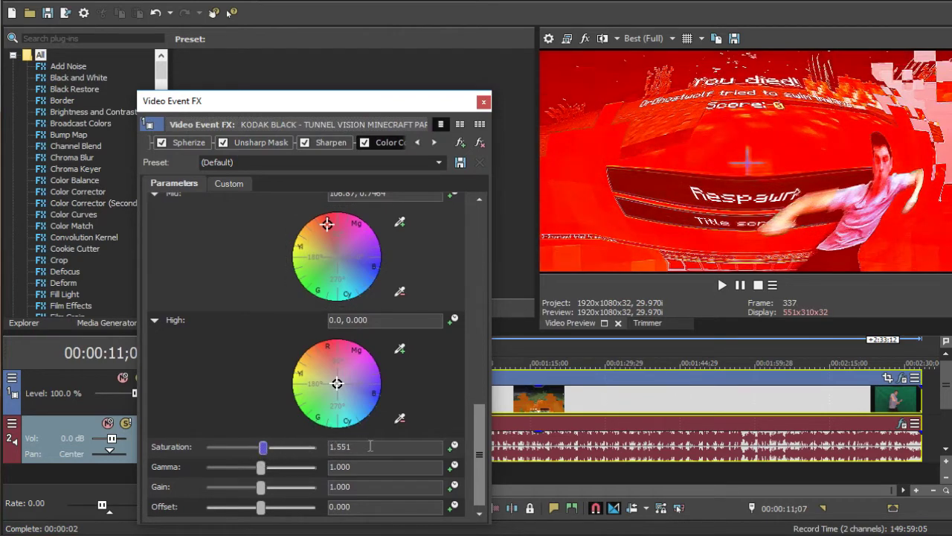
{"action": "left_click_drag", "start_coordinate": [264, 449], "coordinate": [267, 452]}
{"action": "left_click", "coordinate": [442, 125]}
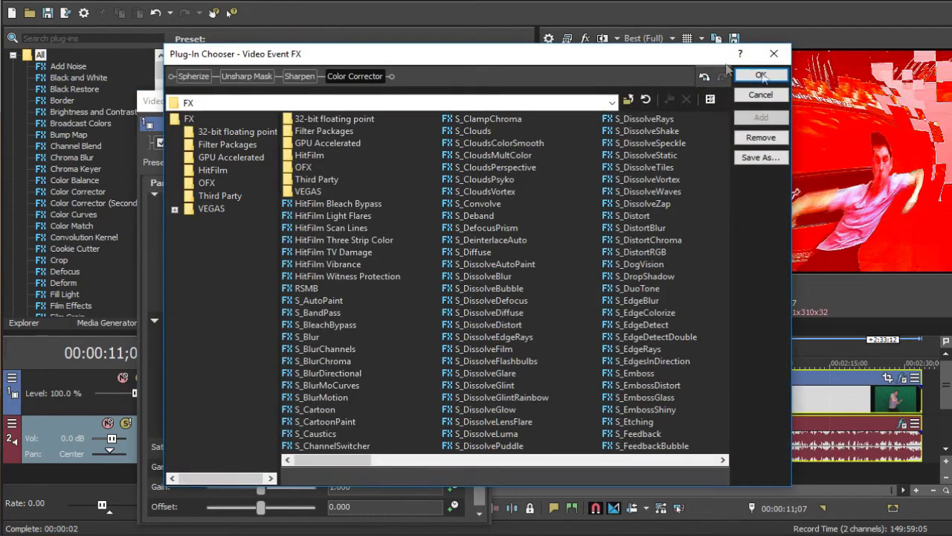
Append S_Shake after Color Corrector in the video's effect chain.
{"action": "left_click", "coordinate": [759, 74]}
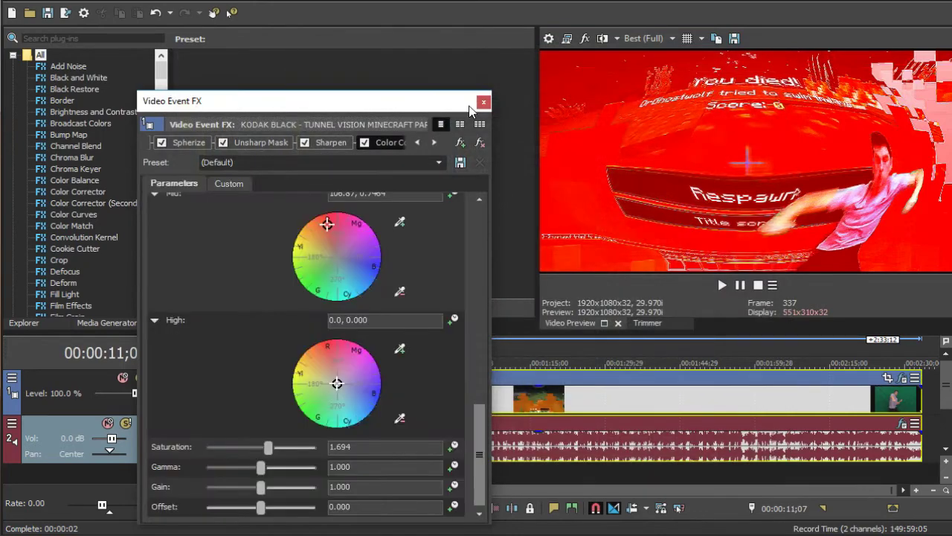
{"action": "left_click", "coordinate": [460, 144]}
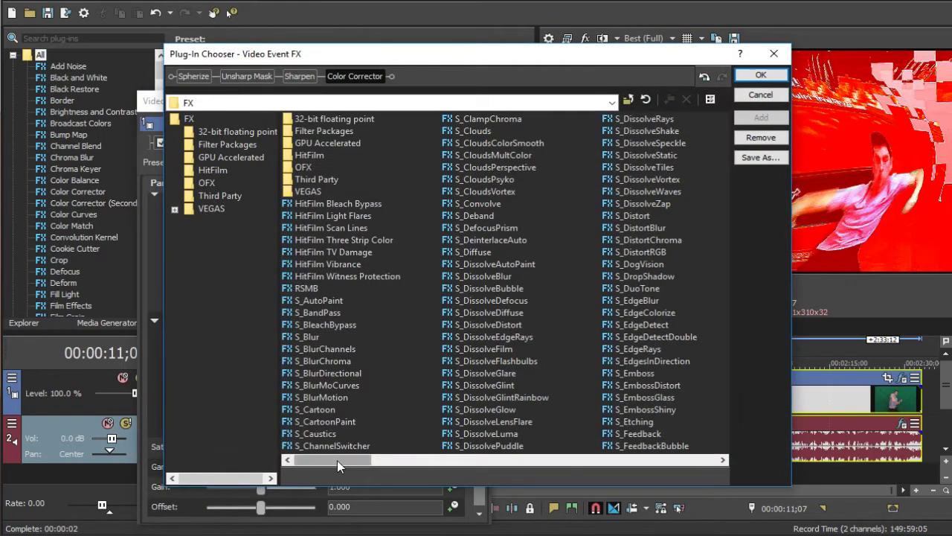
{"action": "left_click_drag", "start_coordinate": [337, 459], "coordinate": [450, 460]}
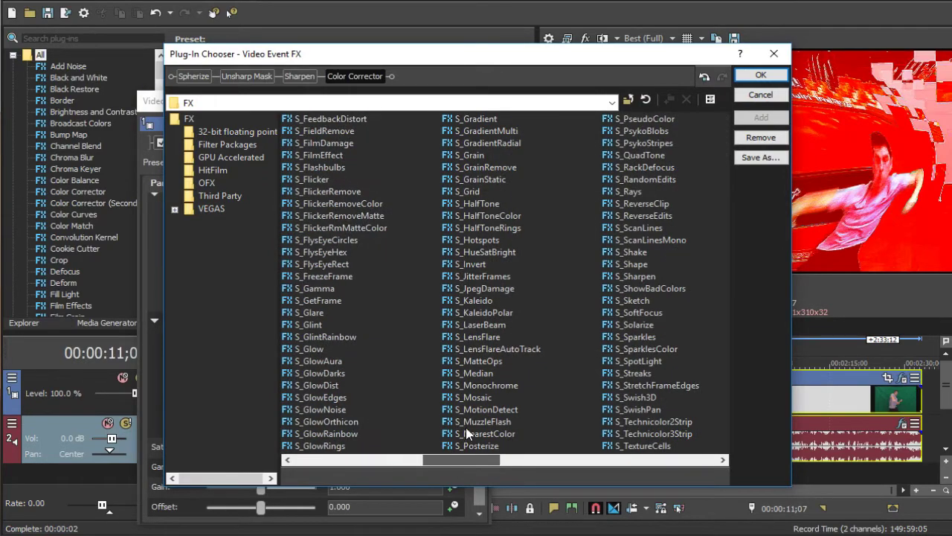
{"action": "left_click", "coordinate": [631, 252]}
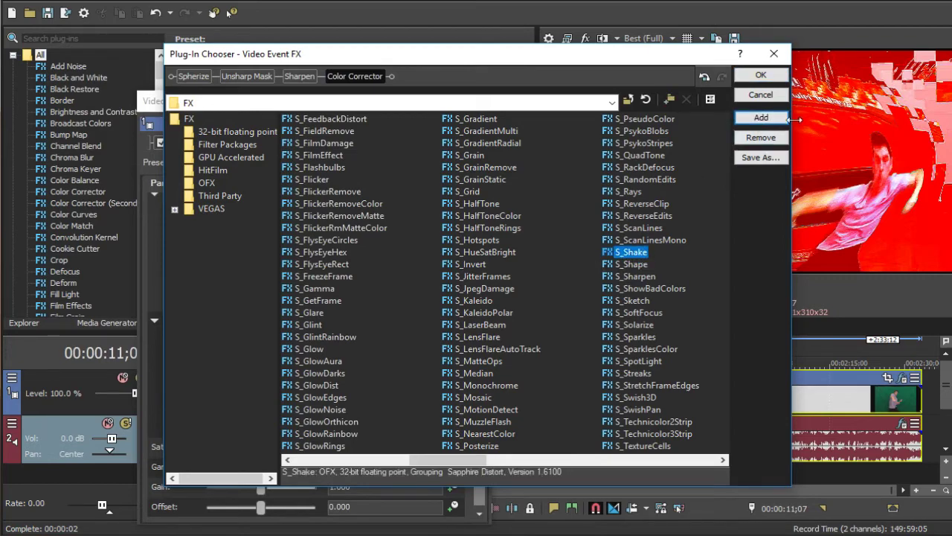
{"action": "left_click", "coordinate": [762, 118]}
{"action": "left_click", "coordinate": [761, 75]}
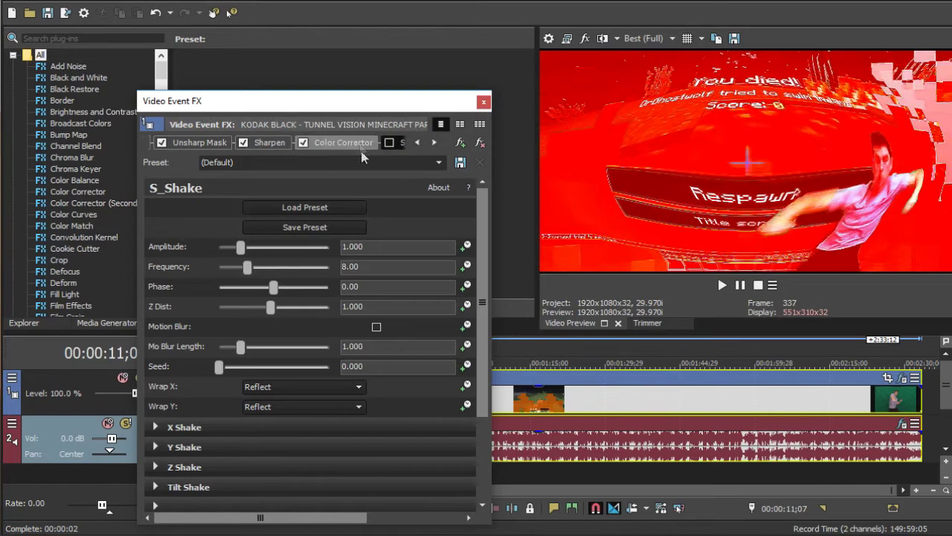
{"action": "left_click", "coordinate": [482, 101]}
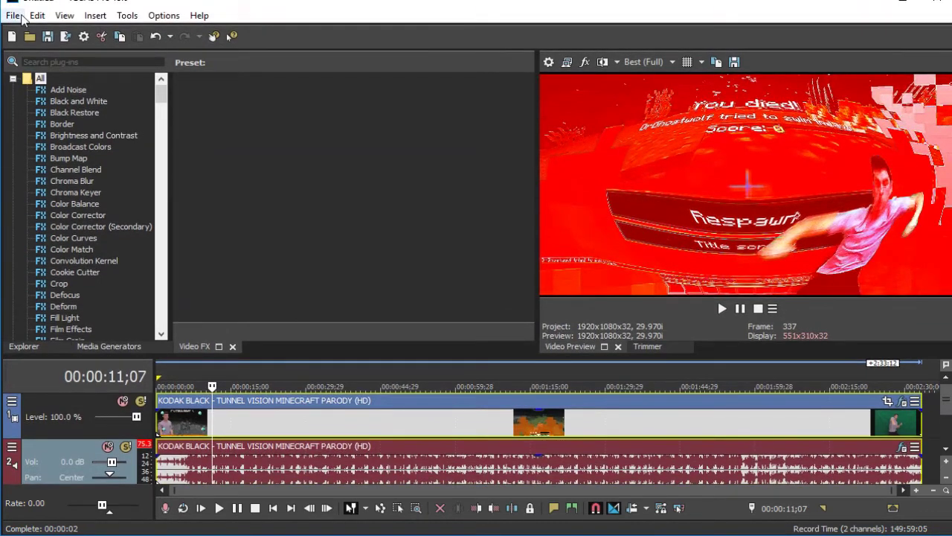
Open File > Render As to start rendering the project.
{"action": "left_click", "coordinate": [15, 16]}
{"action": "left_click", "coordinate": [235, 121]}
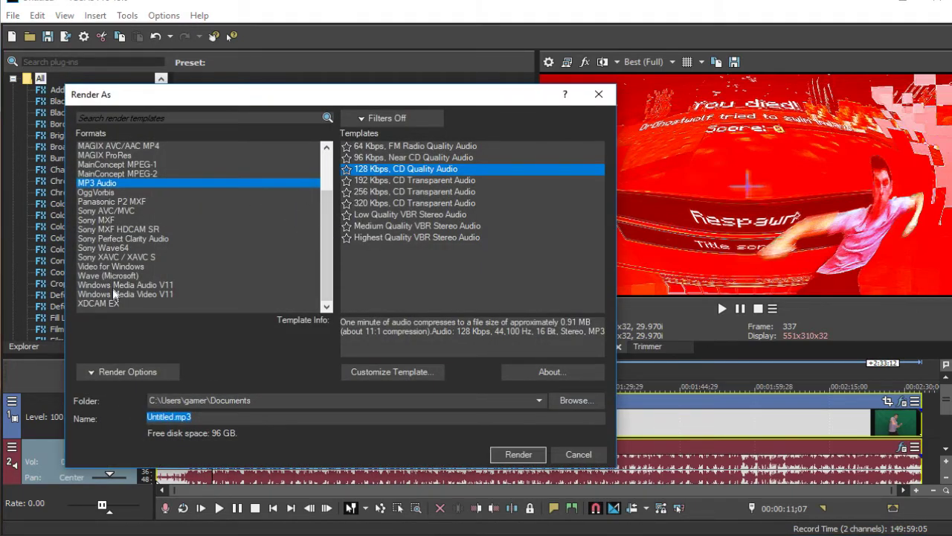
Choose MAGIX AVC/AAC MP4 with the Internet HD 720p 29.97 fps template.
{"action": "left_click", "coordinate": [109, 147]}
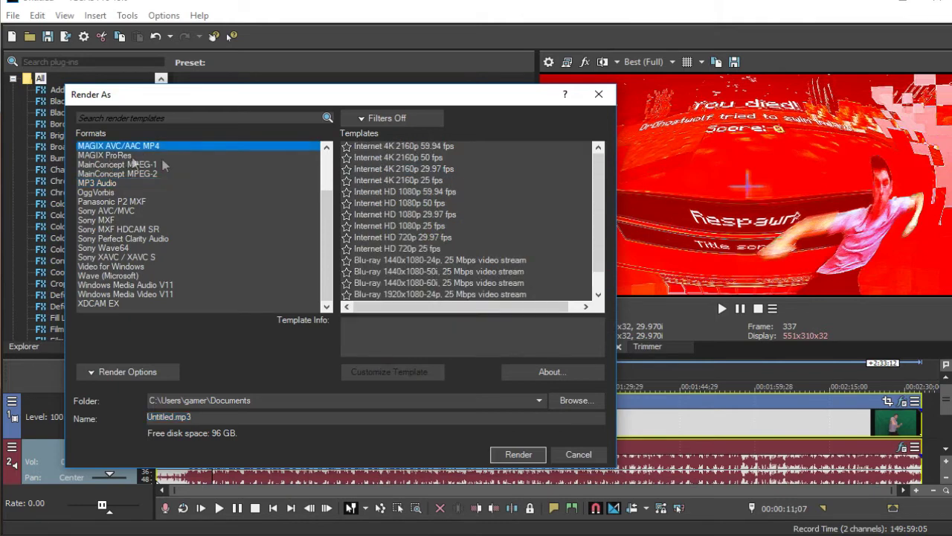
{"action": "left_click", "coordinate": [401, 147]}
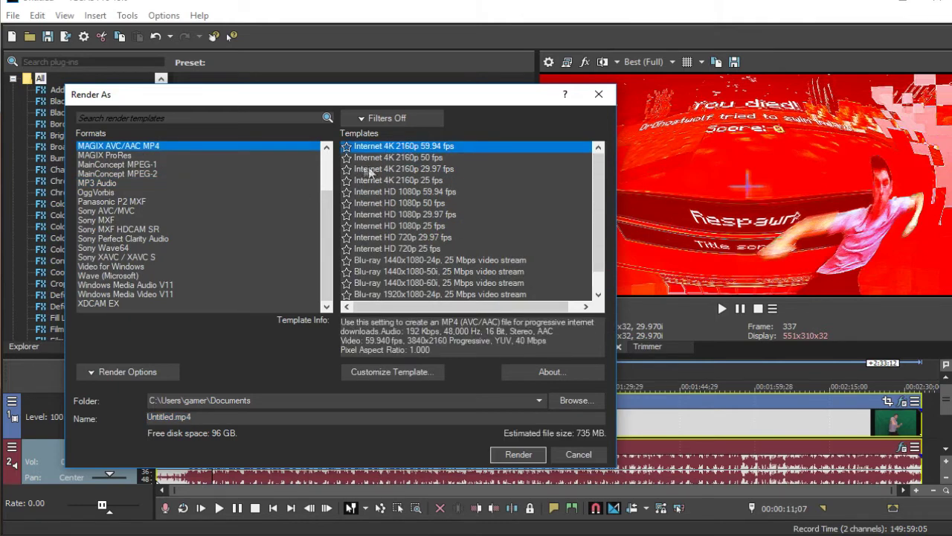
{"action": "scroll", "coordinate": [402, 227], "scroll_direction": "down", "scroll_amount": 2}
{"action": "scroll", "coordinate": [401, 233], "scroll_direction": "up", "scroll_amount": 2}
{"action": "left_click", "coordinate": [398, 238]}
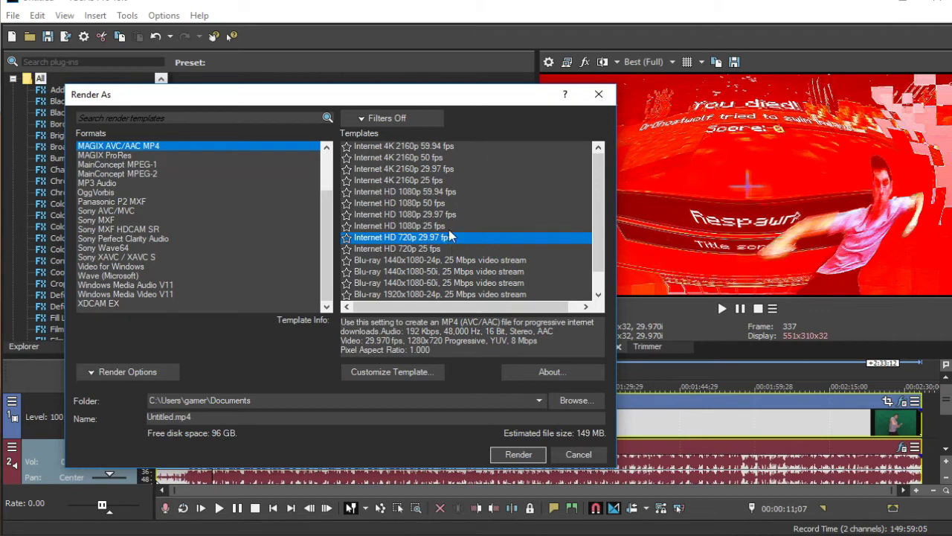
Check the output name Untitled.mp4 and start rendering the 720p MP4.
{"action": "left_click", "coordinate": [207, 415]}
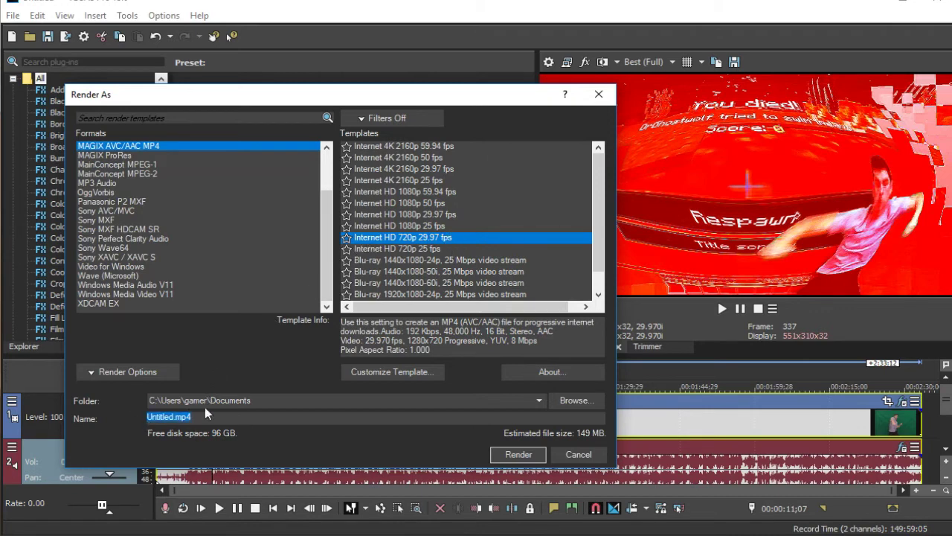
{"action": "left_click", "coordinate": [209, 400]}
{"action": "left_click", "coordinate": [208, 418]}
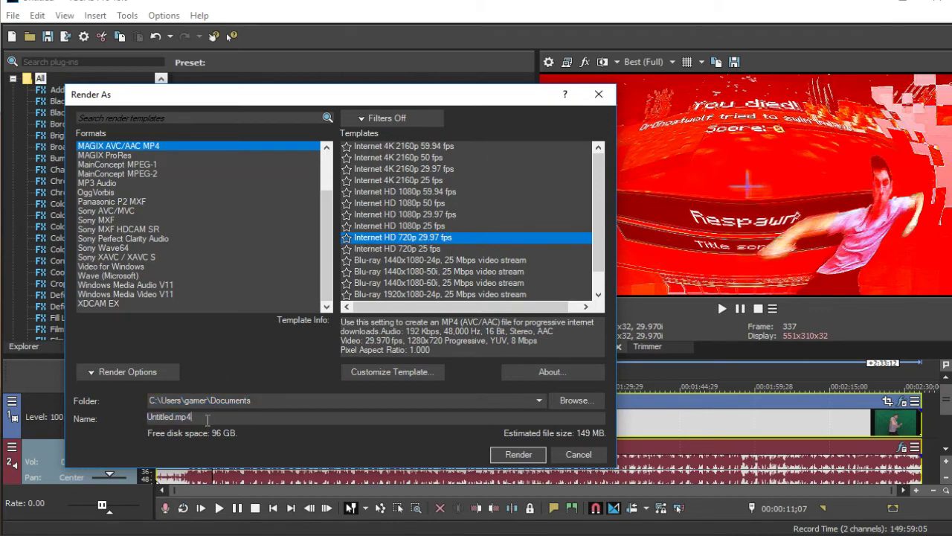
{"action": "double_click", "coordinate": [208, 418]}
{"action": "left_click", "coordinate": [148, 417]}
{"action": "double_click", "coordinate": [171, 416]}
{"action": "double_click", "coordinate": [186, 416]}
{"action": "left_click", "coordinate": [518, 453]}
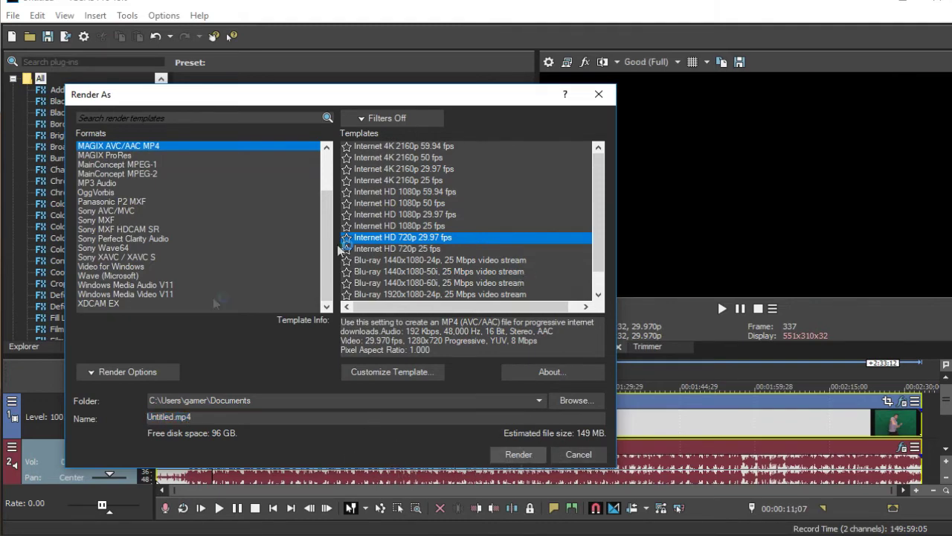